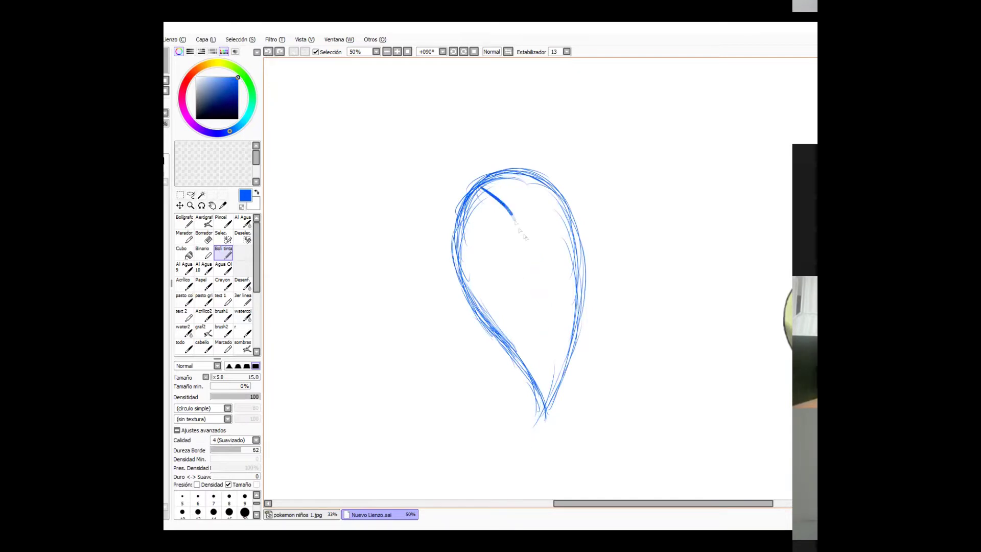
Reinforce the teardrop outline and erase the curved guide line running down its interior
{"action": "left_click_drag", "start_coordinate": [538, 269], "coordinate": [547, 412]}
{"action": "mouse_move", "coordinate": [546, 418]}
{"action": "left_mouse_down"}
{"action": "mouse_move", "coordinate": [515, 353]}
{"action": "mouse_move", "coordinate": [485, 179]}
{"action": "mouse_move", "coordinate": [565, 265]}
{"action": "left_mouse_up"}
{"action": "left_click_drag", "start_coordinate": [558, 205], "coordinate": [543, 408]}
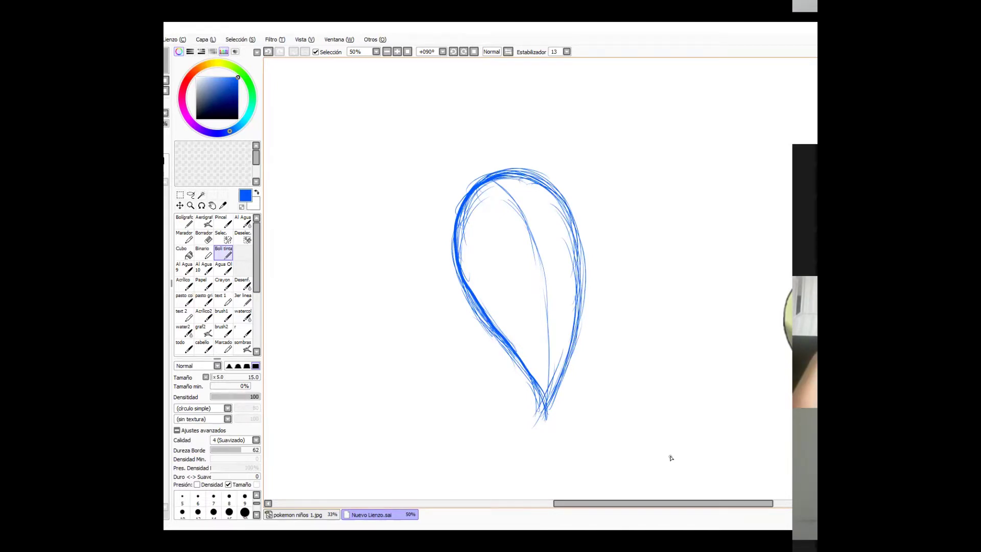
{"action": "key", "text": "e"}
{"action": "mouse_move", "coordinate": [499, 192]}
{"action": "left_mouse_down"}
{"action": "mouse_move", "coordinate": [549, 294]}
{"action": "mouse_move", "coordinate": [551, 341]}
{"action": "left_mouse_up"}
{"action": "key", "text": "n"}
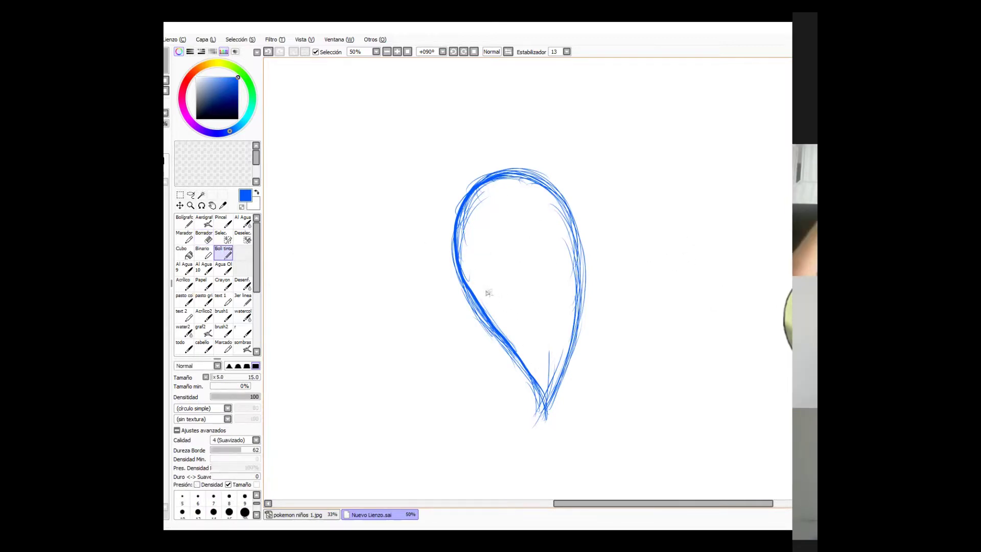
Sketch a wide oval body over the lower half of the teardrop and erase the overlapping construction lines
{"action": "mouse_move", "coordinate": [544, 293]}
{"action": "left_mouse_down"}
{"action": "mouse_move", "coordinate": [429, 330]}
{"action": "mouse_move", "coordinate": [400, 364]}
{"action": "mouse_move", "coordinate": [419, 312]}
{"action": "mouse_move", "coordinate": [438, 350]}
{"action": "mouse_move", "coordinate": [532, 403]}
{"action": "mouse_move", "coordinate": [502, 379]}
{"action": "mouse_move", "coordinate": [414, 347]}
{"action": "mouse_move", "coordinate": [542, 294]}
{"action": "mouse_move", "coordinate": [573, 370]}
{"action": "mouse_move", "coordinate": [560, 391]}
{"action": "mouse_move", "coordinate": [450, 405]}
{"action": "mouse_move", "coordinate": [415, 384]}
{"action": "mouse_move", "coordinate": [411, 353]}
{"action": "mouse_move", "coordinate": [505, 291]}
{"action": "mouse_move", "coordinate": [577, 358]}
{"action": "mouse_move", "coordinate": [556, 336]}
{"action": "mouse_move", "coordinate": [452, 411]}
{"action": "mouse_move", "coordinate": [425, 312]}
{"action": "mouse_move", "coordinate": [493, 288]}
{"action": "mouse_move", "coordinate": [516, 292]}
{"action": "left_mouse_up"}
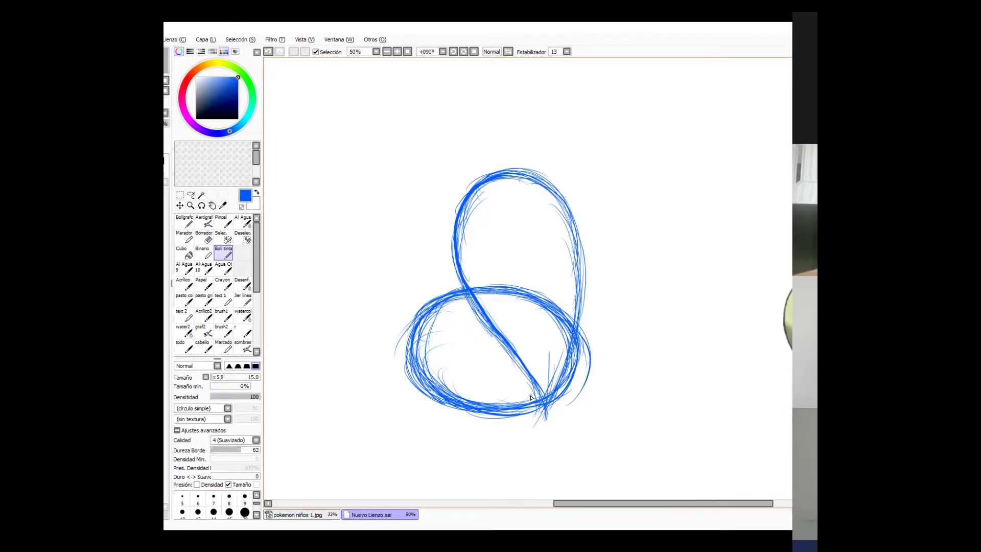
{"action": "key", "text": "e"}
{"action": "mouse_move", "coordinate": [568, 278]}
{"action": "left_mouse_down"}
{"action": "mouse_move", "coordinate": [535, 267]}
{"action": "mouse_move", "coordinate": [510, 312]}
{"action": "mouse_move", "coordinate": [484, 287]}
{"action": "mouse_move", "coordinate": [567, 329]}
{"action": "mouse_move", "coordinate": [527, 308]}
{"action": "mouse_move", "coordinate": [531, 374]}
{"action": "mouse_move", "coordinate": [492, 309]}
{"action": "mouse_move", "coordinate": [486, 318]}
{"action": "mouse_move", "coordinate": [472, 211]}
{"action": "mouse_move", "coordinate": [536, 215]}
{"action": "mouse_move", "coordinate": [570, 263]}
{"action": "mouse_move", "coordinate": [536, 422]}
{"action": "mouse_move", "coordinate": [588, 333]}
{"action": "left_mouse_up"}
{"action": "mouse_move", "coordinate": [592, 388]}
{"action": "left_mouse_down"}
{"action": "mouse_move", "coordinate": [463, 392]}
{"action": "mouse_move", "coordinate": [427, 332]}
{"action": "mouse_move", "coordinate": [449, 306]}
{"action": "mouse_move", "coordinate": [418, 327]}
{"action": "mouse_move", "coordinate": [410, 356]}
{"action": "mouse_move", "coordinate": [420, 382]}
{"action": "left_mouse_up"}
Redraw the left contour of the body oval with firmer strokes and erase the stray lines around it
{"action": "left_click", "coordinate": [223, 253]}
{"action": "mouse_move", "coordinate": [464, 296]}
{"action": "left_mouse_down"}
{"action": "mouse_move", "coordinate": [413, 352]}
{"action": "mouse_move", "coordinate": [416, 391]}
{"action": "left_mouse_up"}
{"action": "left_click_drag", "start_coordinate": [410, 355], "coordinate": [431, 399]}
{"action": "mouse_move", "coordinate": [417, 362]}
{"action": "left_mouse_down"}
{"action": "mouse_move", "coordinate": [420, 379]}
{"action": "mouse_move", "coordinate": [465, 411]}
{"action": "left_mouse_up"}
{"action": "key", "text": "e"}
{"action": "mouse_move", "coordinate": [442, 315]}
{"action": "left_mouse_down"}
{"action": "mouse_move", "coordinate": [449, 293]}
{"action": "mouse_move", "coordinate": [415, 312]}
{"action": "left_mouse_up"}
{"action": "mouse_move", "coordinate": [460, 288]}
{"action": "left_mouse_down"}
{"action": "mouse_move", "coordinate": [443, 295]}
{"action": "mouse_move", "coordinate": [409, 358]}
{"action": "mouse_move", "coordinate": [444, 411]}
{"action": "mouse_move", "coordinate": [401, 342]}
{"action": "left_mouse_up"}
Redraw the right contour so the head and chest flow into the underside of the body
{"action": "left_click", "coordinate": [224, 254]}
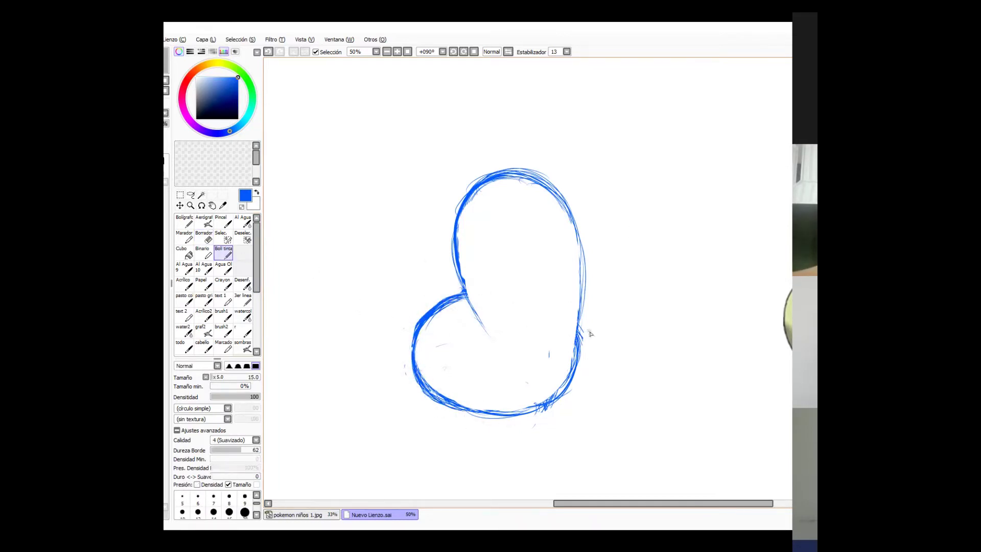
{"action": "mouse_move", "coordinate": [583, 325]}
{"action": "left_mouse_down"}
{"action": "mouse_move", "coordinate": [579, 388]}
{"action": "mouse_move", "coordinate": [592, 405]}
{"action": "mouse_move", "coordinate": [572, 359]}
{"action": "left_mouse_up"}
{"action": "key", "text": "ctrl+z"}
{"action": "left_click_drag", "start_coordinate": [581, 308], "coordinate": [578, 359]}
{"action": "left_click_drag", "start_coordinate": [585, 288], "coordinate": [537, 407]}
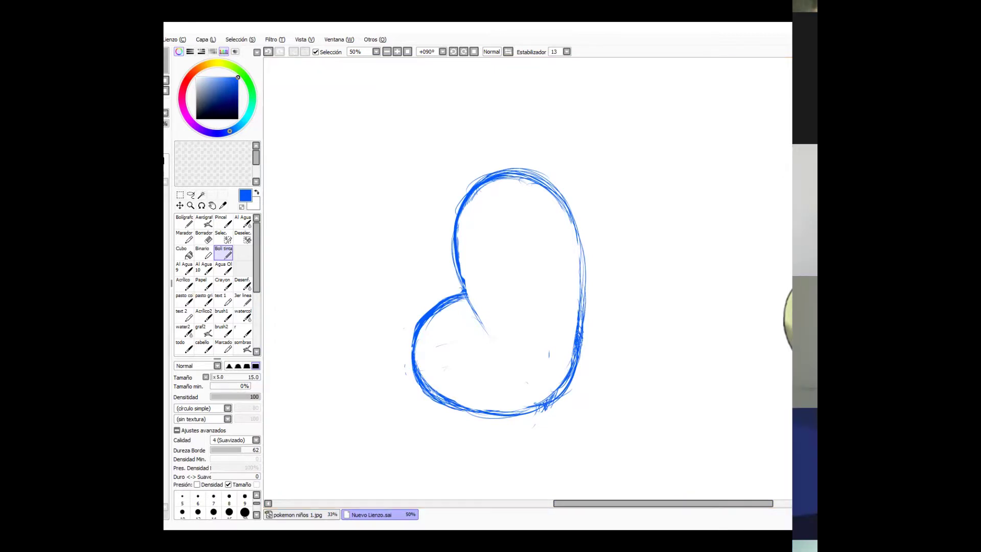
{"action": "left_click_drag", "start_coordinate": [381, 401], "coordinate": [438, 424]}
{"action": "key", "text": "ctrl+z"}
{"action": "left_click_drag", "start_coordinate": [419, 334], "coordinate": [413, 405]}
{"action": "left_click_drag", "start_coordinate": [411, 355], "coordinate": [417, 397]}
{"action": "mouse_move", "coordinate": [410, 352]}
{"action": "left_mouse_down"}
{"action": "mouse_move", "coordinate": [417, 408]}
{"action": "mouse_move", "coordinate": [430, 399]}
{"action": "mouse_move", "coordinate": [433, 413]}
{"action": "left_mouse_up"}
{"action": "key", "text": "ctrl+z"}
{"action": "key", "text": "ctrl+z"}
{"action": "key", "text": "ctrl+z"}
{"action": "key", "text": "ctrl+z"}
{"action": "key", "text": "ctrl+z"}
Draw the rounded hind leg at the body's lower left and erase the oval lines crossing it
{"action": "mouse_move", "coordinate": [431, 317]}
{"action": "left_mouse_down"}
{"action": "mouse_move", "coordinate": [412, 371]}
{"action": "mouse_move", "coordinate": [420, 405]}
{"action": "mouse_move", "coordinate": [411, 388]}
{"action": "mouse_move", "coordinate": [440, 425]}
{"action": "left_mouse_up"}
{"action": "left_click_drag", "start_coordinate": [417, 401], "coordinate": [427, 424]}
{"action": "left_click_drag", "start_coordinate": [444, 418], "coordinate": [429, 422]}
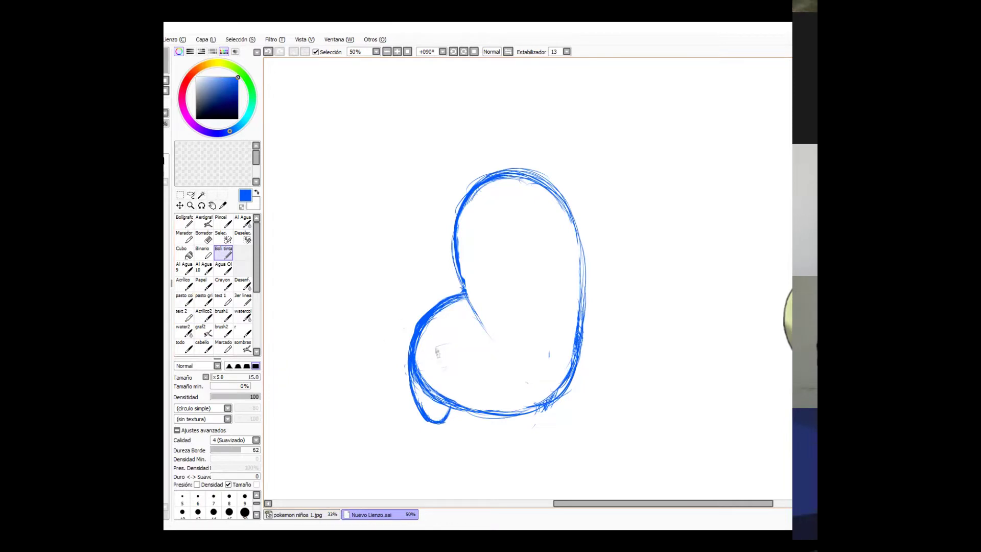
{"action": "key", "text": "e"}
{"action": "mouse_move", "coordinate": [417, 387]}
{"action": "left_mouse_down"}
{"action": "mouse_move", "coordinate": [437, 319]}
{"action": "mouse_move", "coordinate": [417, 369]}
{"action": "mouse_move", "coordinate": [439, 406]}
{"action": "mouse_move", "coordinate": [439, 385]}
{"action": "mouse_move", "coordinate": [476, 406]}
{"action": "mouse_move", "coordinate": [544, 394]}
{"action": "mouse_move", "coordinate": [560, 367]}
{"action": "left_mouse_up"}
{"action": "key", "text": "e"}
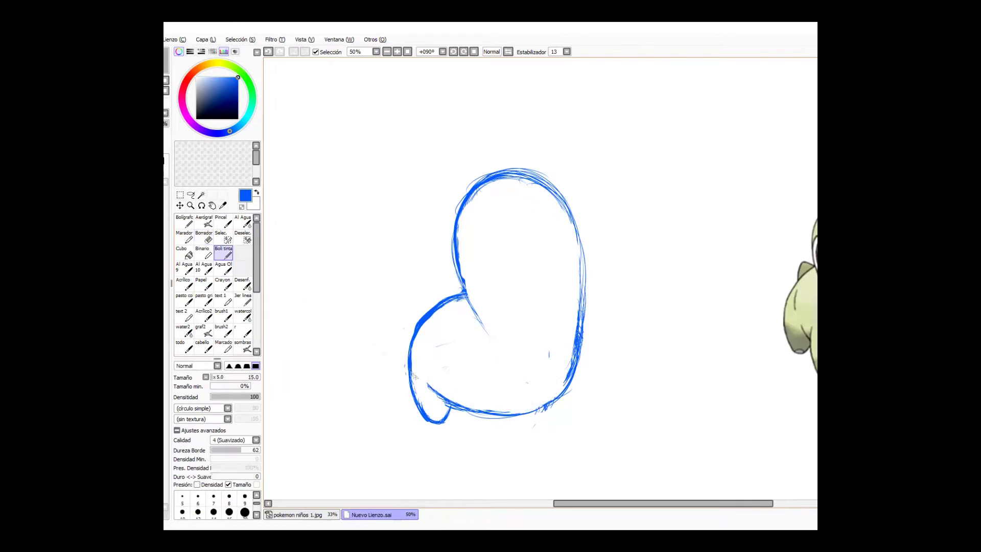
Draw the pointed middle leg below the body and erase the body contour running across it
{"action": "mouse_move", "coordinate": [452, 379]}
{"action": "left_mouse_down"}
{"action": "mouse_move", "coordinate": [467, 434]}
{"action": "mouse_move", "coordinate": [490, 449]}
{"action": "mouse_move", "coordinate": [511, 418]}
{"action": "mouse_move", "coordinate": [477, 438]}
{"action": "mouse_move", "coordinate": [494, 449]}
{"action": "left_mouse_up"}
{"action": "left_click_drag", "start_coordinate": [510, 418], "coordinate": [496, 453]}
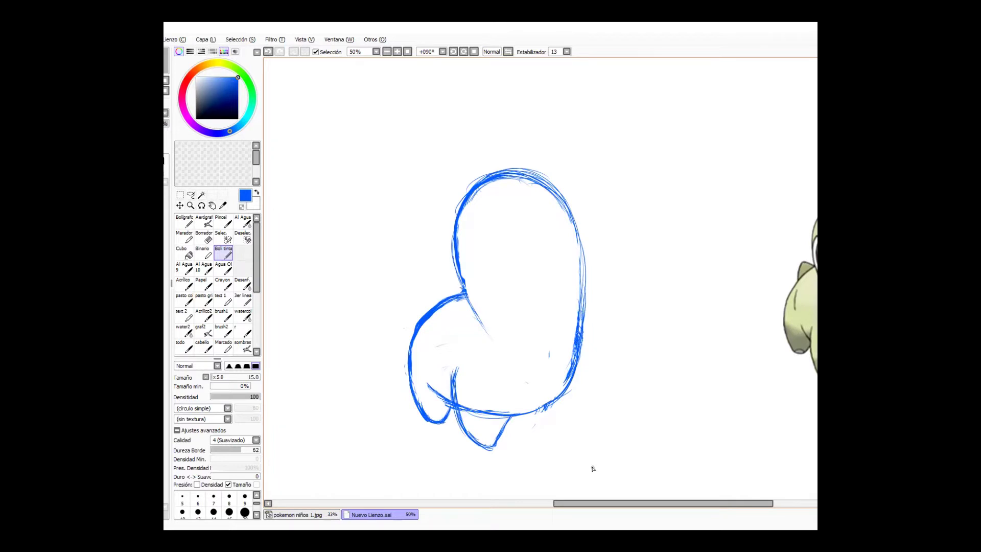
{"action": "key", "text": "e"}
{"action": "mouse_move", "coordinate": [473, 417]}
{"action": "left_mouse_down"}
{"action": "mouse_move", "coordinate": [465, 396]}
{"action": "mouse_move", "coordinate": [460, 405]}
{"action": "mouse_move", "coordinate": [503, 412]}
{"action": "left_mouse_up"}
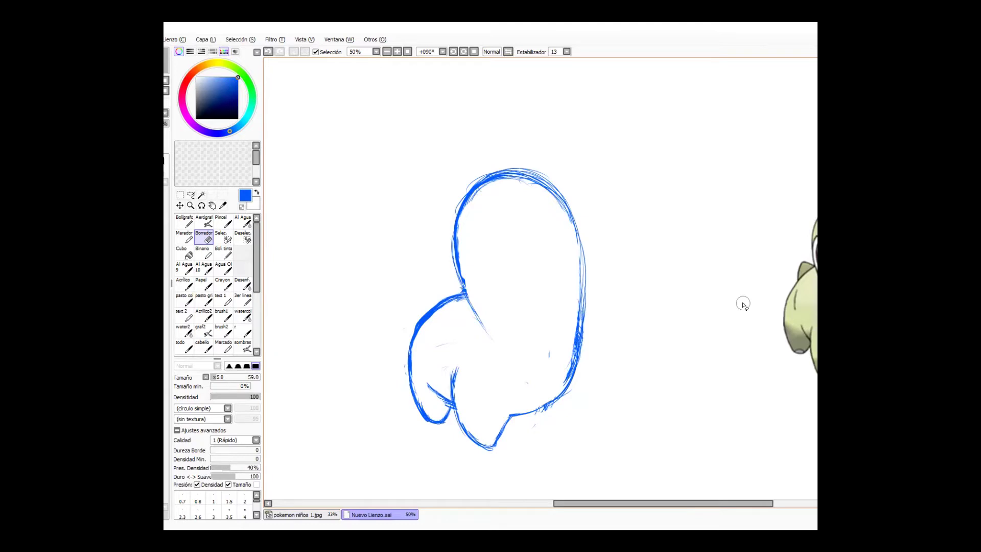
Draw the right front leg under the chest and a slanted ground line beneath the feet
{"action": "left_click", "coordinate": [228, 254]}
{"action": "mouse_move", "coordinate": [532, 412]}
{"action": "left_mouse_down"}
{"action": "mouse_move", "coordinate": [558, 408]}
{"action": "mouse_move", "coordinate": [579, 446]}
{"action": "left_mouse_up"}
{"action": "left_click_drag", "start_coordinate": [447, 448], "coordinate": [623, 437]}
{"action": "mouse_move", "coordinate": [556, 408]}
{"action": "left_mouse_down"}
{"action": "mouse_move", "coordinate": [573, 430]}
{"action": "mouse_move", "coordinate": [592, 401]}
{"action": "mouse_move", "coordinate": [584, 312]}
{"action": "left_mouse_up"}
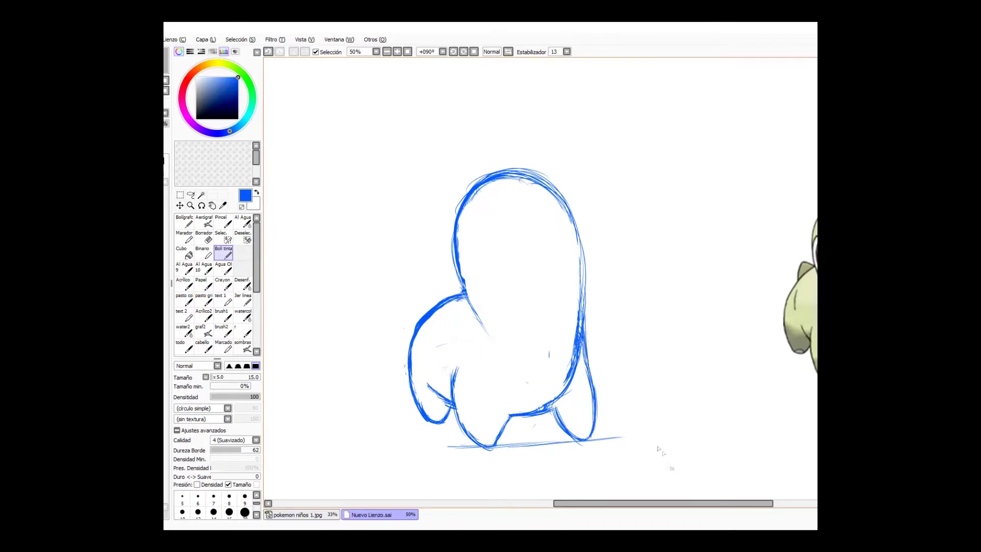
Erase the old body contour overlapping the right front leg and clean up the leg's outer edge
{"action": "key", "text": "e"}
{"action": "mouse_move", "coordinate": [566, 395]}
{"action": "left_mouse_down"}
{"action": "mouse_move", "coordinate": [567, 366]}
{"action": "mouse_move", "coordinate": [553, 398]}
{"action": "mouse_move", "coordinate": [574, 385]}
{"action": "mouse_move", "coordinate": [577, 277]}
{"action": "mouse_move", "coordinate": [578, 322]}
{"action": "left_mouse_up"}
{"action": "mouse_move", "coordinate": [620, 352]}
{"action": "left_mouse_down"}
{"action": "mouse_move", "coordinate": [601, 349]}
{"action": "mouse_move", "coordinate": [586, 383]}
{"action": "mouse_move", "coordinate": [578, 353]}
{"action": "mouse_move", "coordinate": [563, 348]}
{"action": "mouse_move", "coordinate": [590, 383]}
{"action": "left_mouse_up"}
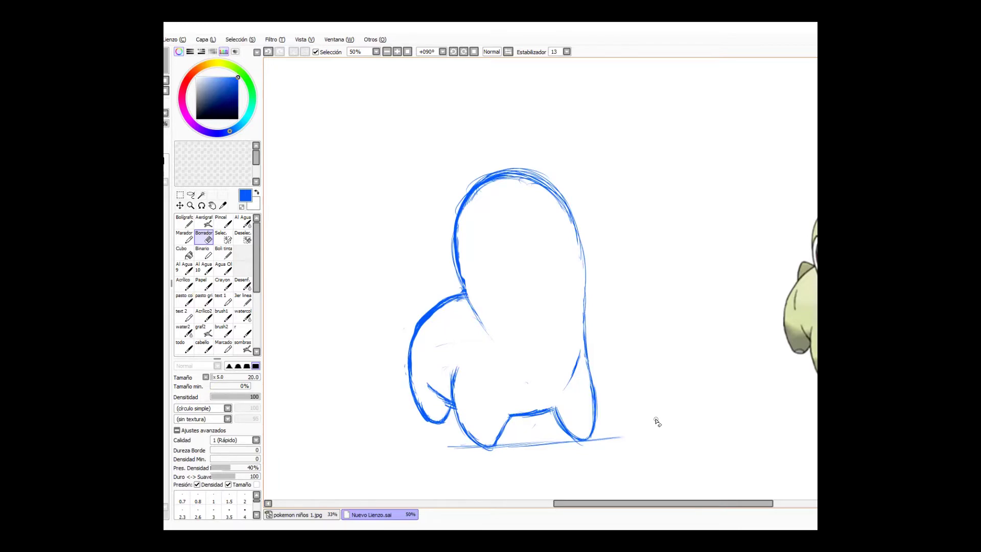
Clean up and darken the neck line between head and back, and add a short curved line inside the haunch
{"action": "mouse_move", "coordinate": [466, 289]}
{"action": "left_mouse_down"}
{"action": "mouse_move", "coordinate": [470, 309]}
{"action": "mouse_move", "coordinate": [461, 270]}
{"action": "mouse_move", "coordinate": [472, 306]}
{"action": "left_mouse_up"}
{"action": "key", "text": "n"}
{"action": "left_click_drag", "start_coordinate": [458, 265], "coordinate": [489, 337]}
{"action": "left_click_drag", "start_coordinate": [465, 294], "coordinate": [494, 338]}
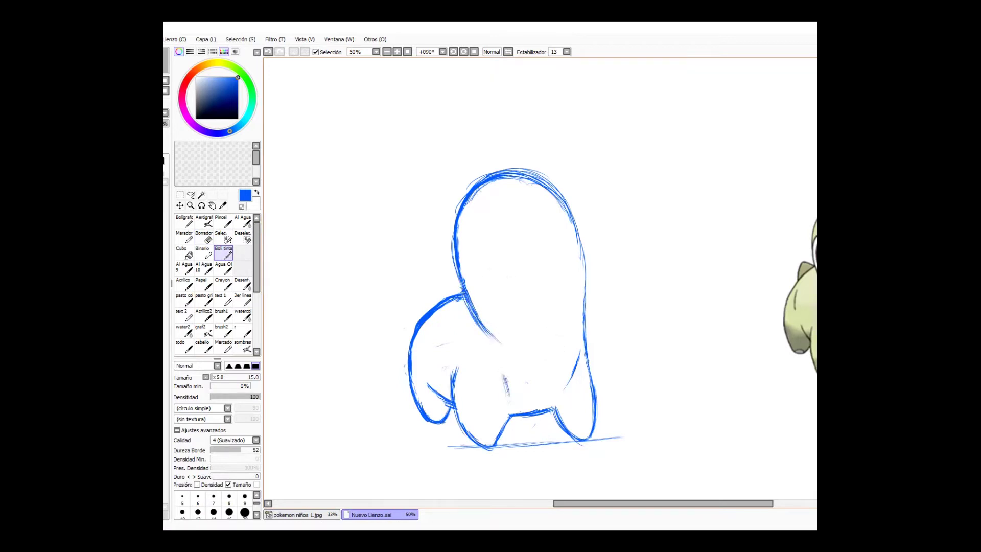
{"action": "left_click_drag", "start_coordinate": [426, 367], "coordinate": [422, 332]}
{"action": "left_click_drag", "start_coordinate": [485, 335], "coordinate": [425, 199]}
{"action": "key", "text": "ctrl+z"}
{"action": "left_click_drag", "start_coordinate": [551, 264], "coordinate": [527, 242]}
{"action": "mouse_move", "coordinate": [520, 175]}
{"action": "left_mouse_down"}
{"action": "mouse_move", "coordinate": [598, 256]}
{"action": "mouse_move", "coordinate": [585, 342]}
{"action": "mouse_move", "coordinate": [586, 329]}
{"action": "left_mouse_up"}
{"action": "key", "text": "ctrl+z"}
{"action": "key", "text": "ctrl+z"}
{"action": "left_click_drag", "start_coordinate": [621, 254], "coordinate": [617, 245]}
{"action": "mouse_move", "coordinate": [504, 176]}
{"action": "left_mouse_down"}
{"action": "mouse_move", "coordinate": [593, 262]}
{"action": "mouse_move", "coordinate": [588, 359]}
{"action": "left_mouse_up"}
{"action": "key", "text": "ctrl+z"}
{"action": "mouse_move", "coordinate": [464, 209]}
{"action": "left_mouse_down"}
{"action": "mouse_move", "coordinate": [565, 214]}
{"action": "mouse_move", "coordinate": [593, 370]}
{"action": "mouse_move", "coordinate": [552, 180]}
{"action": "mouse_move", "coordinate": [594, 389]}
{"action": "left_mouse_up"}
{"action": "key", "text": "ctrl+z"}
{"action": "key", "text": "ctrl+z"}
{"action": "key", "text": "ctrl+z"}
Draw the tail on the back and a curved neck guide with round buds along it and pointed buds at its ends
{"action": "mouse_move", "coordinate": [422, 313]}
{"action": "left_mouse_down"}
{"action": "mouse_move", "coordinate": [428, 287]}
{"action": "mouse_move", "coordinate": [448, 293]}
{"action": "mouse_move", "coordinate": [420, 313]}
{"action": "mouse_move", "coordinate": [456, 296]}
{"action": "mouse_move", "coordinate": [502, 349]}
{"action": "left_mouse_up"}
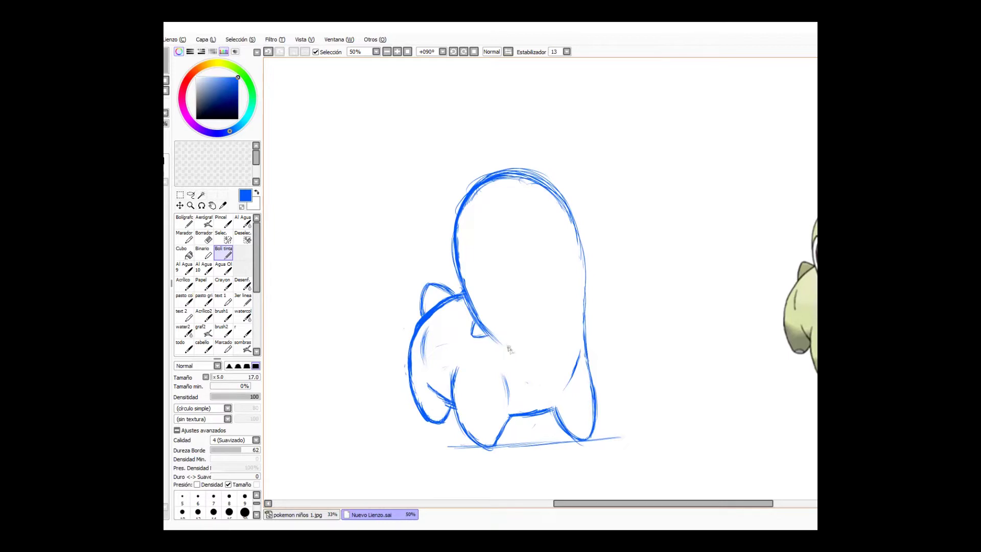
{"action": "mouse_move", "coordinate": [515, 351]}
{"action": "left_mouse_down"}
{"action": "mouse_move", "coordinate": [549, 357]}
{"action": "mouse_move", "coordinate": [581, 327]}
{"action": "left_mouse_up"}
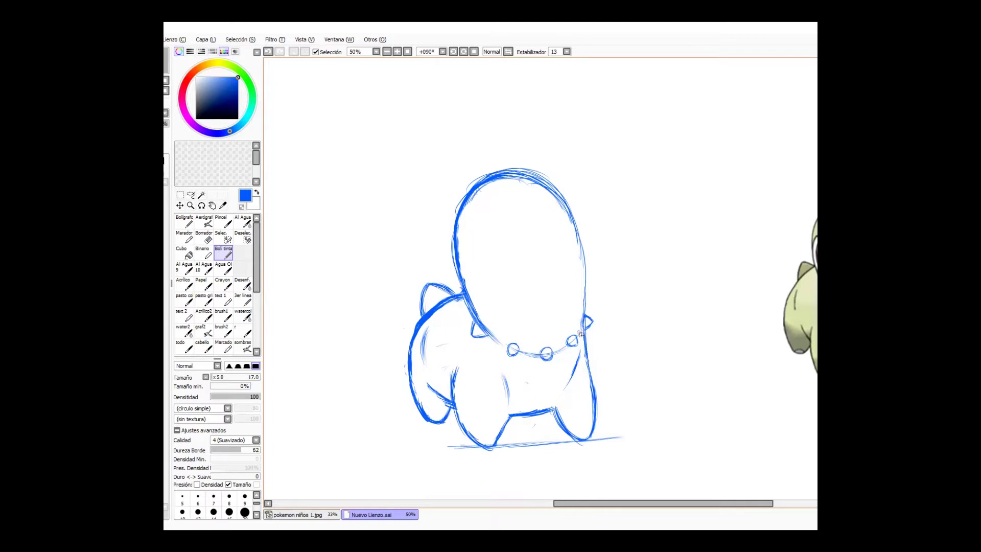
{"action": "mouse_move", "coordinate": [494, 347]}
{"action": "left_mouse_down"}
{"action": "mouse_move", "coordinate": [552, 354]}
{"action": "mouse_move", "coordinate": [587, 322]}
{"action": "left_mouse_up"}
{"action": "key", "text": "ctrl+z"}
{"action": "left_click_drag", "start_coordinate": [618, 215], "coordinate": [752, 214]}
{"action": "mouse_move", "coordinate": [642, 238]}
{"action": "left_mouse_down"}
{"action": "mouse_move", "coordinate": [638, 250]}
{"action": "mouse_move", "coordinate": [655, 253]}
{"action": "left_mouse_up"}
{"action": "mouse_move", "coordinate": [692, 254]}
{"action": "left_mouse_down"}
{"action": "mouse_move", "coordinate": [685, 258]}
{"action": "mouse_move", "coordinate": [699, 251]}
{"action": "left_mouse_up"}
{"action": "mouse_move", "coordinate": [746, 225]}
{"action": "left_mouse_down"}
{"action": "mouse_move", "coordinate": [753, 211]}
{"action": "mouse_move", "coordinate": [761, 220]}
{"action": "left_mouse_up"}
{"action": "left_click_drag", "start_coordinate": [748, 224], "coordinate": [762, 224]}
{"action": "key", "text": "ctrl+z"}
{"action": "key", "text": "ctrl+z"}
{"action": "key", "text": "ctrl+z"}
{"action": "key", "text": "ctrl+z"}
{"action": "key", "text": "ctrl+z"}
{"action": "key", "text": "ctrl+z"}
{"action": "key", "text": "ctrl+z"}
{"action": "key", "text": "ctrl+z"}
{"action": "key", "text": "ctrl+z"}
Erase the curved neck guide between the round buds, leaving only the buds
{"action": "key", "text": "e"}
{"action": "left_click_drag", "start_coordinate": [519, 355], "coordinate": [540, 353]}
{"action": "mouse_move", "coordinate": [544, 355]}
{"action": "left_mouse_down"}
{"action": "mouse_move", "coordinate": [514, 349]}
{"action": "mouse_move", "coordinate": [565, 349]}
{"action": "left_mouse_up"}
{"action": "left_click_drag", "start_coordinate": [570, 343], "coordinate": [587, 326]}
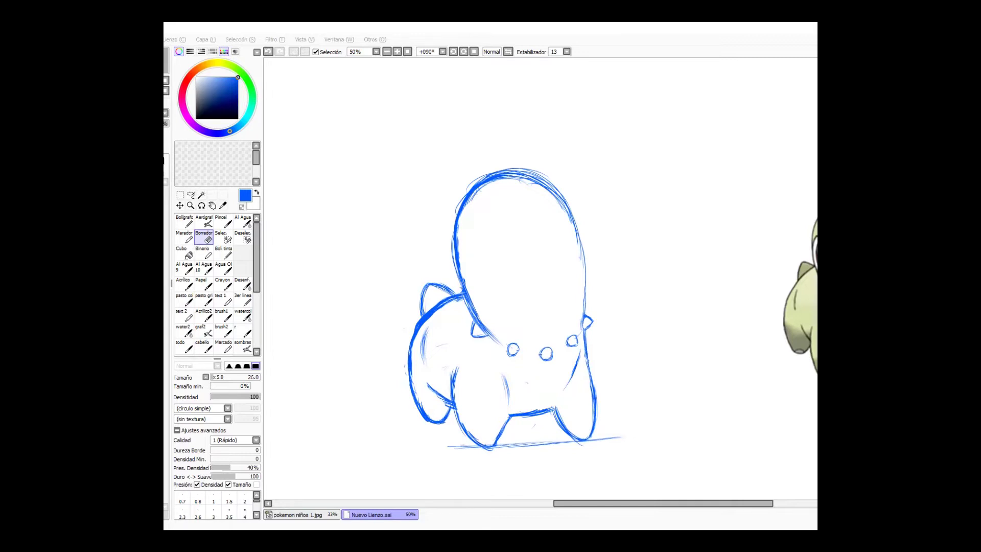
{"action": "key", "text": "alt+Tab"}
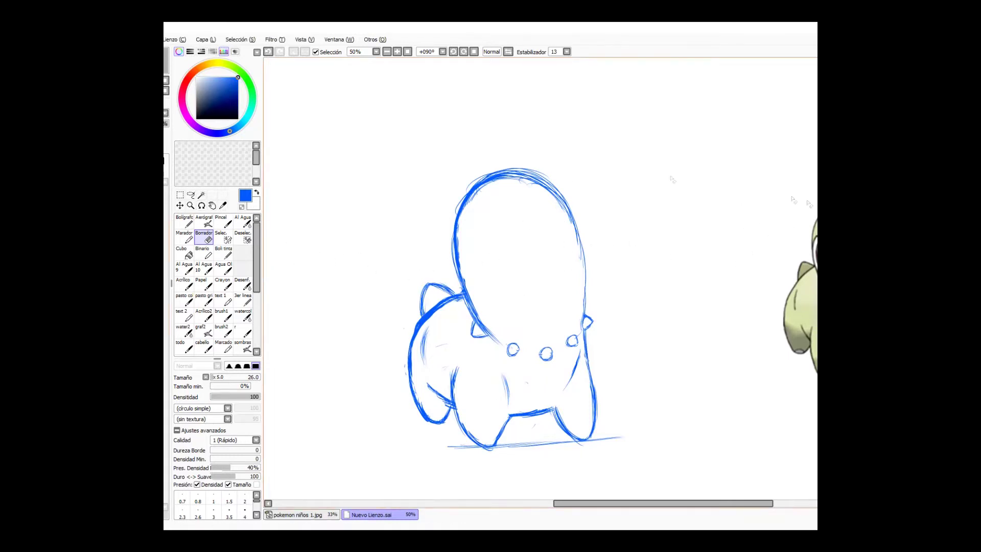
Draw a curved vertical guide on the face from the top of the head to the first round bud
{"action": "key", "text": "n"}
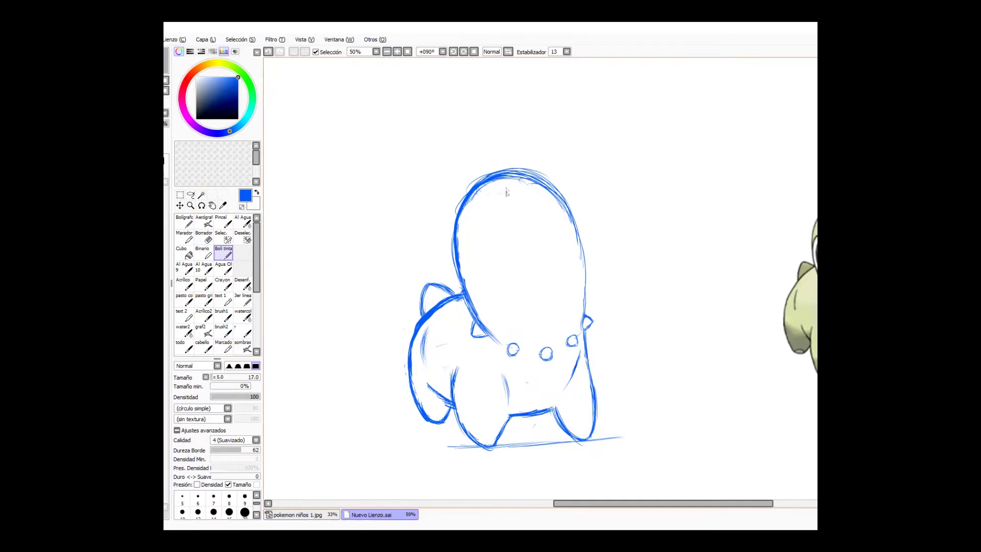
{"action": "mouse_move", "coordinate": [507, 175]}
{"action": "left_mouse_down"}
{"action": "mouse_move", "coordinate": [491, 212]}
{"action": "mouse_move", "coordinate": [492, 275]}
{"action": "left_mouse_up"}
{"action": "left_click_drag", "start_coordinate": [486, 233], "coordinate": [512, 338]}
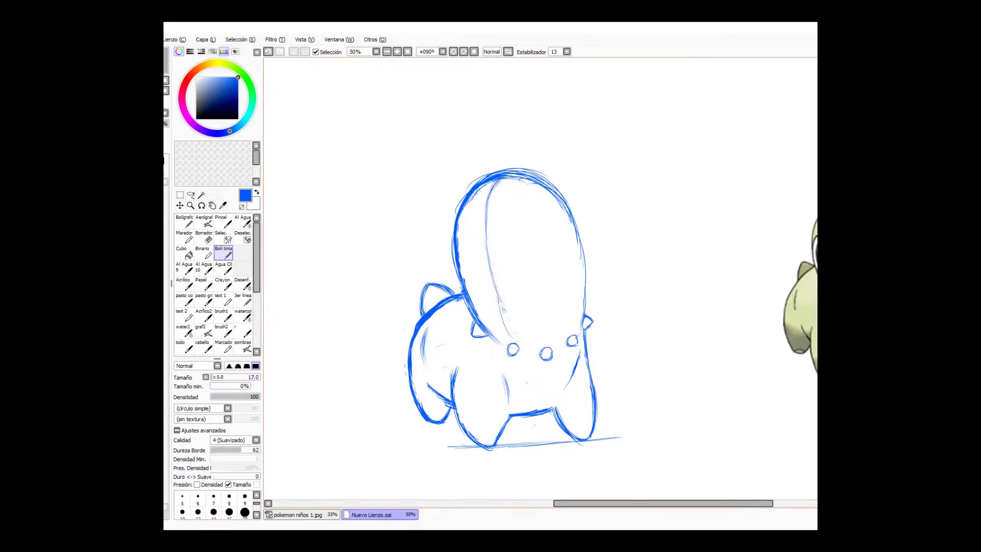
{"action": "left_click_drag", "start_coordinate": [496, 294], "coordinate": [518, 345]}
{"action": "left_click_drag", "start_coordinate": [486, 225], "coordinate": [515, 341]}
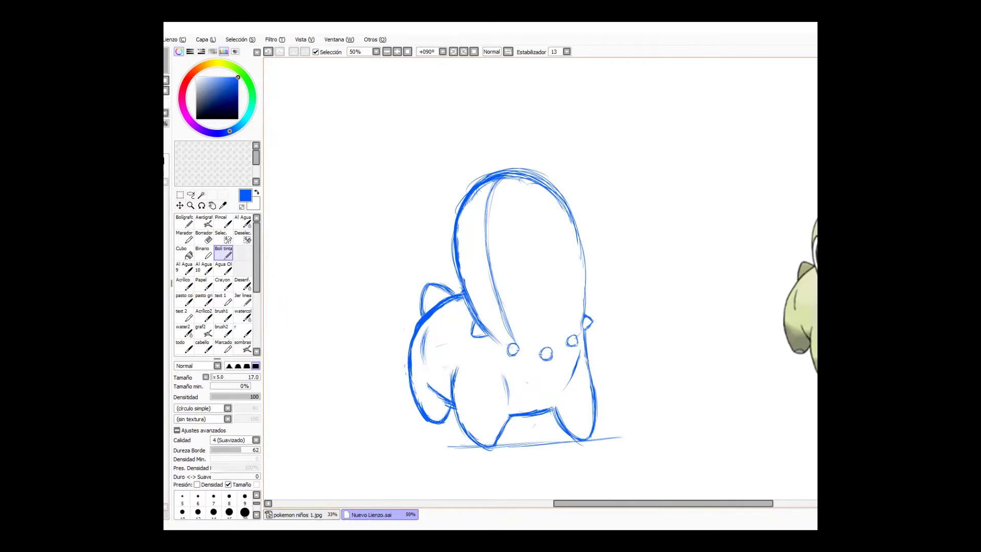
Draw curved horizontal guides across the face for the eyes, and mark the lower one on the reference picture too
{"action": "left_click_drag", "start_coordinate": [778, 257], "coordinate": [817, 281]}
{"action": "mouse_move", "coordinate": [404, 291]}
{"action": "left_mouse_down"}
{"action": "mouse_move", "coordinate": [443, 309]}
{"action": "mouse_move", "coordinate": [484, 292]}
{"action": "mouse_move", "coordinate": [513, 307]}
{"action": "mouse_move", "coordinate": [580, 274]}
{"action": "left_mouse_up"}
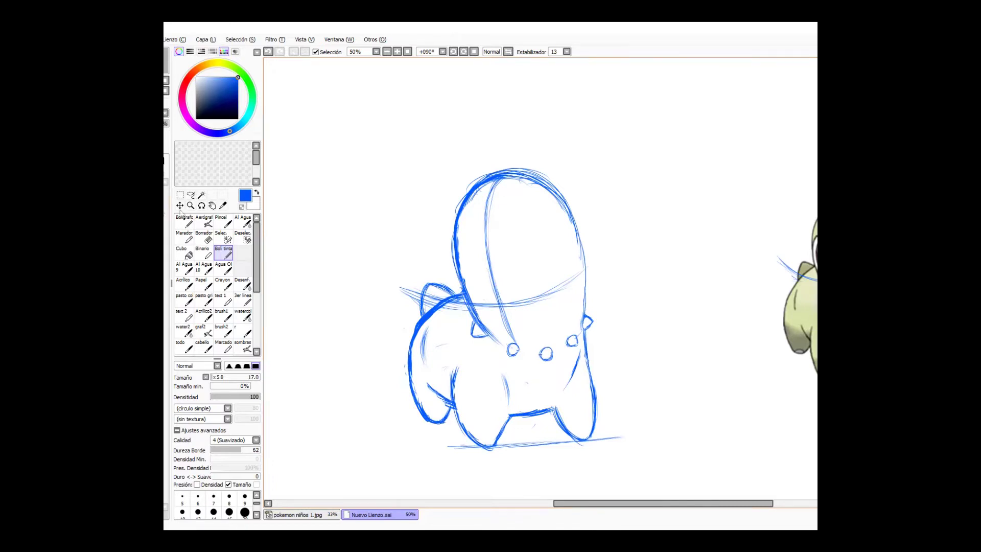
{"action": "mouse_move", "coordinate": [409, 308]}
{"action": "left_mouse_down"}
{"action": "mouse_move", "coordinate": [470, 233]}
{"action": "mouse_move", "coordinate": [480, 240]}
{"action": "mouse_move", "coordinate": [564, 214]}
{"action": "left_mouse_up"}
Draw two tall oval eyes between the horizontal guides, one on each side of the face's vertical guide
{"action": "mouse_move", "coordinate": [459, 258]}
{"action": "left_mouse_down"}
{"action": "mouse_move", "coordinate": [470, 244]}
{"action": "mouse_move", "coordinate": [480, 296]}
{"action": "left_mouse_up"}
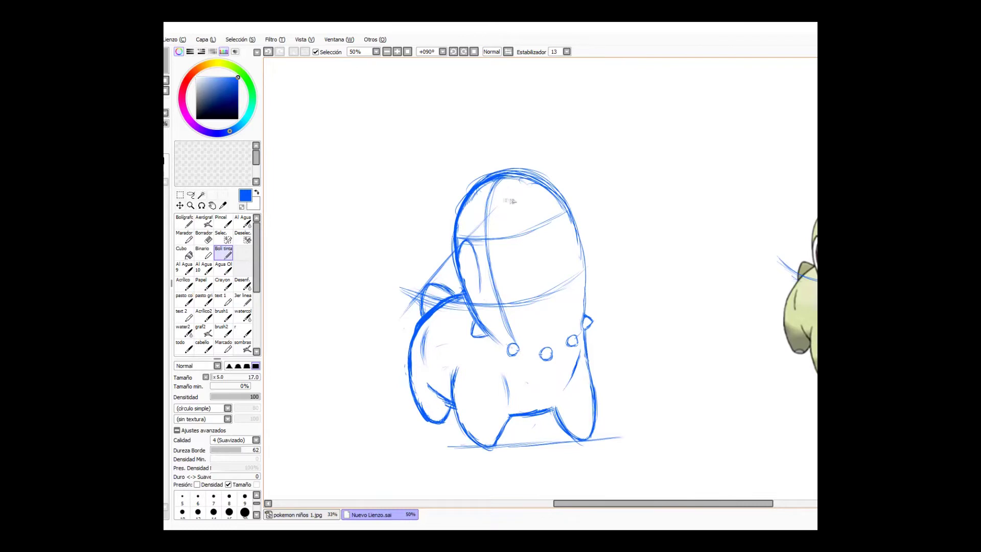
{"action": "mouse_move", "coordinate": [478, 295]}
{"action": "left_mouse_down"}
{"action": "mouse_move", "coordinate": [474, 251]}
{"action": "mouse_move", "coordinate": [465, 263]}
{"action": "mouse_move", "coordinate": [472, 294]}
{"action": "mouse_move", "coordinate": [465, 249]}
{"action": "left_mouse_up"}
{"action": "left_click_drag", "start_coordinate": [517, 348], "coordinate": [509, 244]}
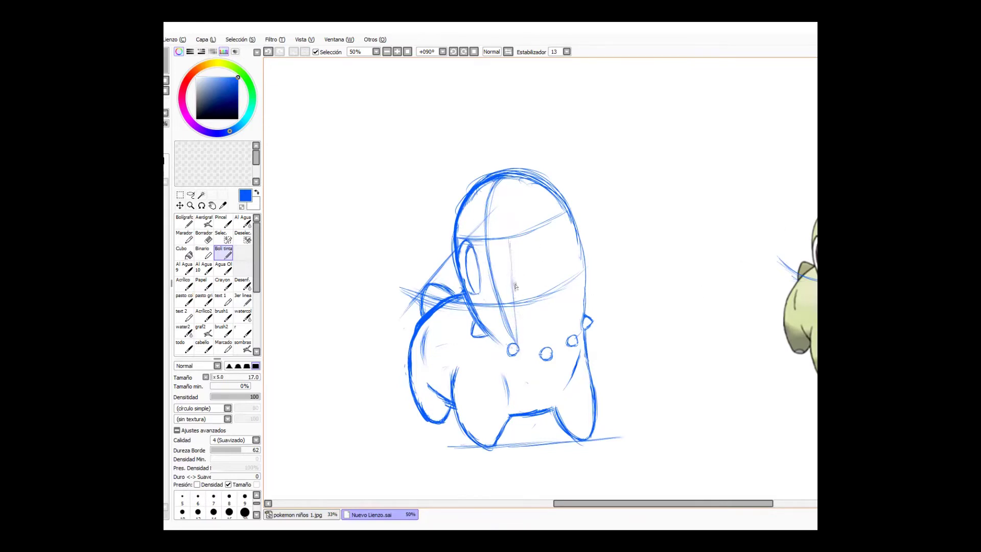
{"action": "mouse_move", "coordinate": [514, 289]}
{"action": "left_mouse_down"}
{"action": "mouse_move", "coordinate": [530, 283]}
{"action": "mouse_move", "coordinate": [510, 269]}
{"action": "mouse_move", "coordinate": [508, 248]}
{"action": "left_mouse_up"}
{"action": "key", "text": "ctrl+z"}
{"action": "mouse_move", "coordinate": [517, 287]}
{"action": "left_mouse_down"}
{"action": "mouse_move", "coordinate": [510, 240]}
{"action": "mouse_move", "coordinate": [520, 234]}
{"action": "mouse_move", "coordinate": [538, 276]}
{"action": "mouse_move", "coordinate": [523, 289]}
{"action": "left_mouse_up"}
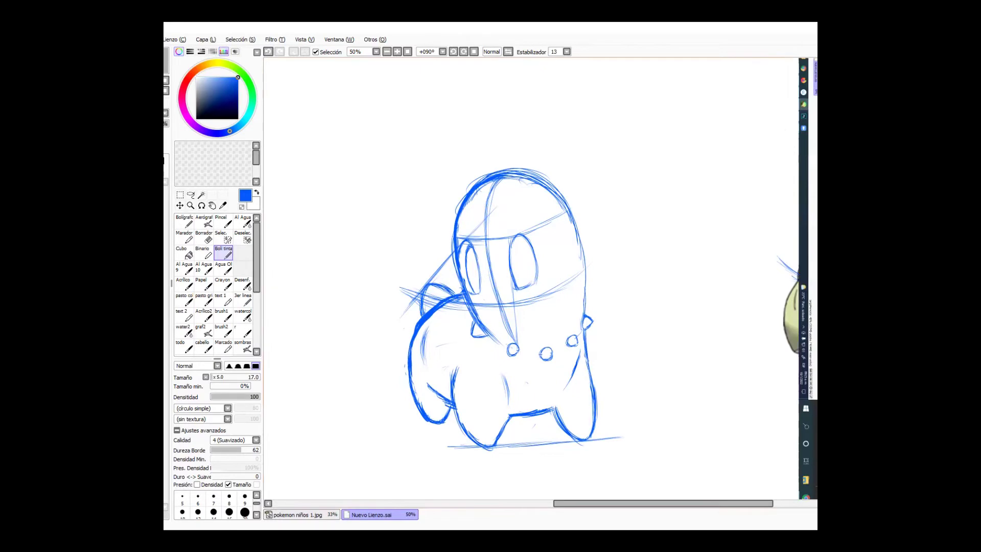
Paste the video-call screen capture into the canvas and cut out the participant's picture of the drawing
{"action": "key", "text": "ctrl+v"}
{"action": "key", "text": "Return"}
{"action": "key", "text": "ctrl+space"}
{"action": "left_click_drag", "start_coordinate": [802, 296], "coordinate": [894, 356]}
{"action": "left_click_drag", "start_coordinate": [535, 157], "coordinate": [871, 412]}
{"action": "key", "text": "ctrl+x"}
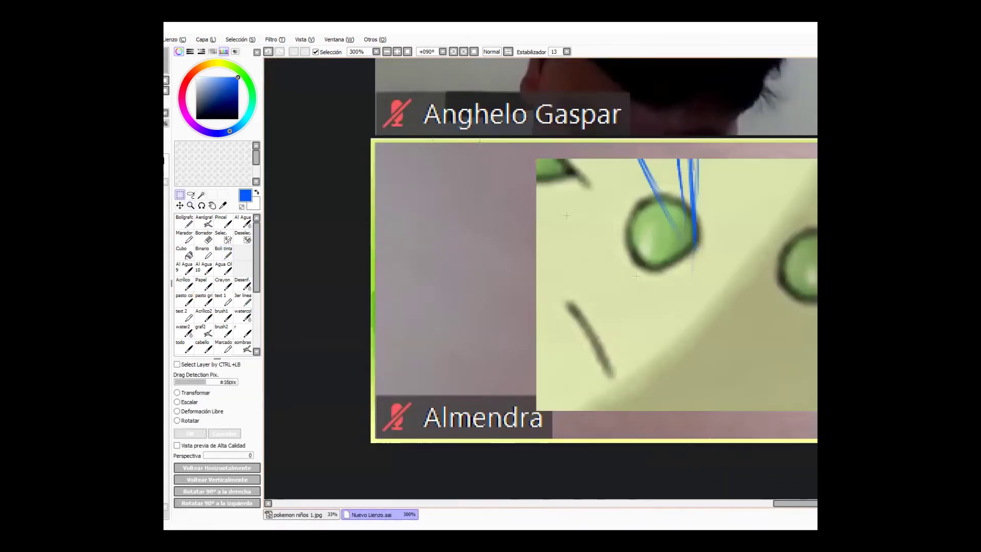
Paste the cut-out picture, then scale it and place it in the empty area between the sketch and the reference
{"action": "left_click", "coordinate": [190, 206]}
{"action": "scroll", "coordinate": [591, 239], "scroll_direction": "down", "scroll_amount": 8}
{"action": "key", "text": "d"}
{"action": "key", "text": "ctrl+v"}
{"action": "key", "text": "ctrl+t"}
{"action": "left_click_drag", "start_coordinate": [802, 207], "coordinate": [638, 89]}
{"action": "left_click_drag", "start_coordinate": [666, 111], "coordinate": [790, 217]}
{"action": "left_click_drag", "start_coordinate": [761, 182], "coordinate": [758, 176]}
{"action": "key", "text": "Return"}
Trace the participant's drawing in black with the ink pen, covering the head, body, legs, tail and face guides
{"action": "left_click", "coordinate": [197, 119]}
{"action": "left_click", "coordinate": [224, 253]}
{"action": "mouse_move", "coordinate": [671, 126]}
{"action": "left_mouse_down"}
{"action": "mouse_move", "coordinate": [640, 158]}
{"action": "mouse_move", "coordinate": [710, 87]}
{"action": "mouse_move", "coordinate": [719, 163]}
{"action": "mouse_move", "coordinate": [643, 166]}
{"action": "mouse_move", "coordinate": [652, 187]}
{"action": "mouse_move", "coordinate": [669, 177]}
{"action": "mouse_move", "coordinate": [691, 194]}
{"action": "mouse_move", "coordinate": [719, 163]}
{"action": "mouse_move", "coordinate": [724, 184]}
{"action": "mouse_move", "coordinate": [710, 176]}
{"action": "left_mouse_up"}
{"action": "key", "text": "ctrl+z"}
{"action": "key", "text": "ctrl+z"}
{"action": "left_click_drag", "start_coordinate": [647, 176], "coordinate": [666, 175]}
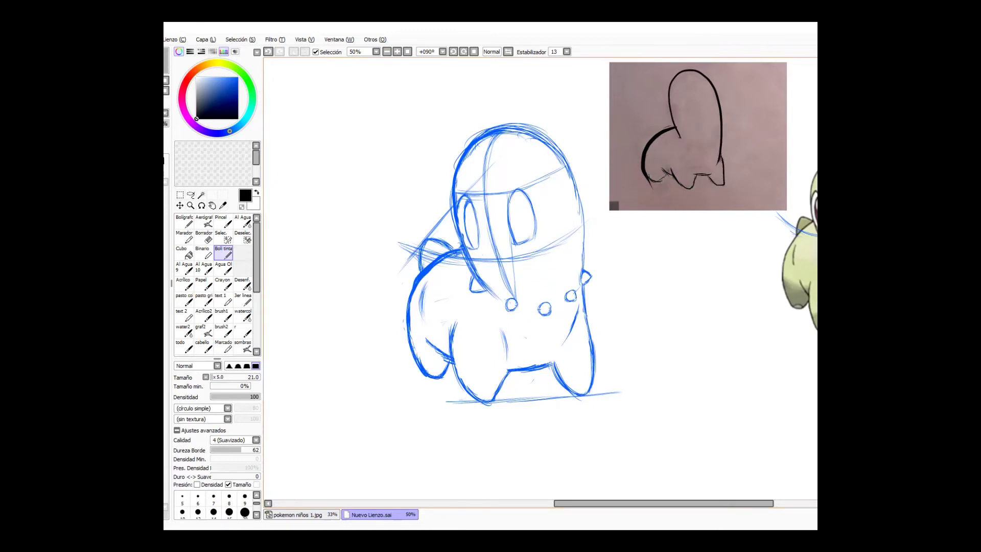
{"action": "mouse_move", "coordinate": [652, 137]}
{"action": "left_mouse_down"}
{"action": "mouse_move", "coordinate": [655, 123]}
{"action": "mouse_move", "coordinate": [677, 129]}
{"action": "left_mouse_up"}
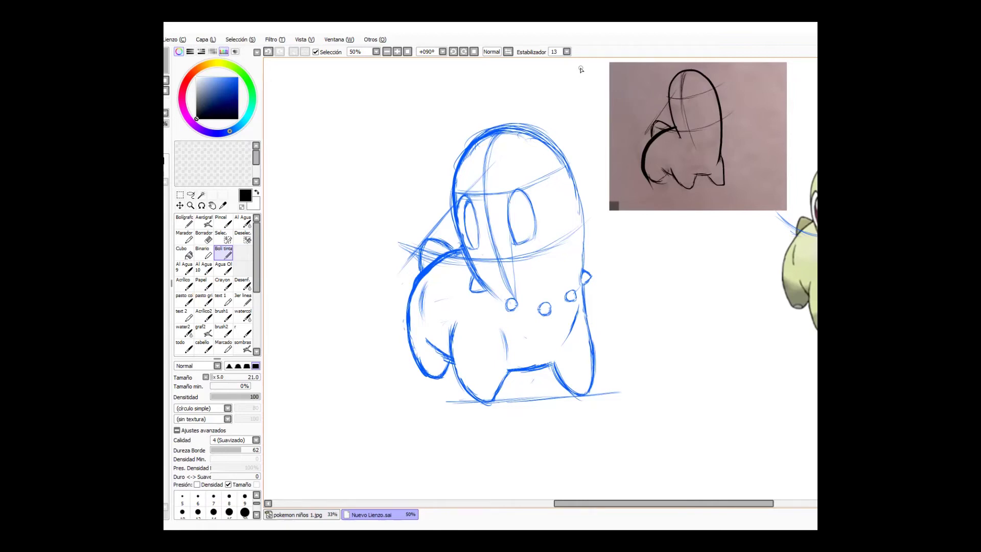
Pick the sketch's blue, draw the near eye's inner oval and the mouth, and demonstrate the eye and mouth shapes beside the sketch
{"action": "left_click", "coordinate": [500, 133], "text": "alt"}
{"action": "mouse_move", "coordinate": [524, 197]}
{"action": "left_mouse_down"}
{"action": "mouse_move", "coordinate": [517, 245]}
{"action": "mouse_move", "coordinate": [535, 235]}
{"action": "left_mouse_up"}
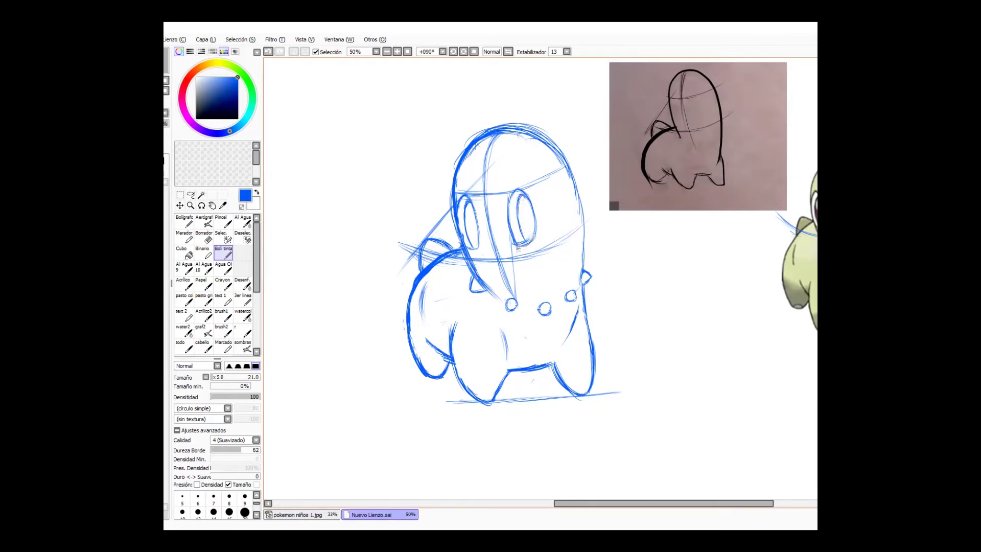
{"action": "left_click_drag", "start_coordinate": [671, 108], "coordinate": [678, 114]}
{"action": "left_click_drag", "start_coordinate": [710, 327], "coordinate": [761, 337]}
{"action": "left_click_drag", "start_coordinate": [481, 260], "coordinate": [518, 258]}
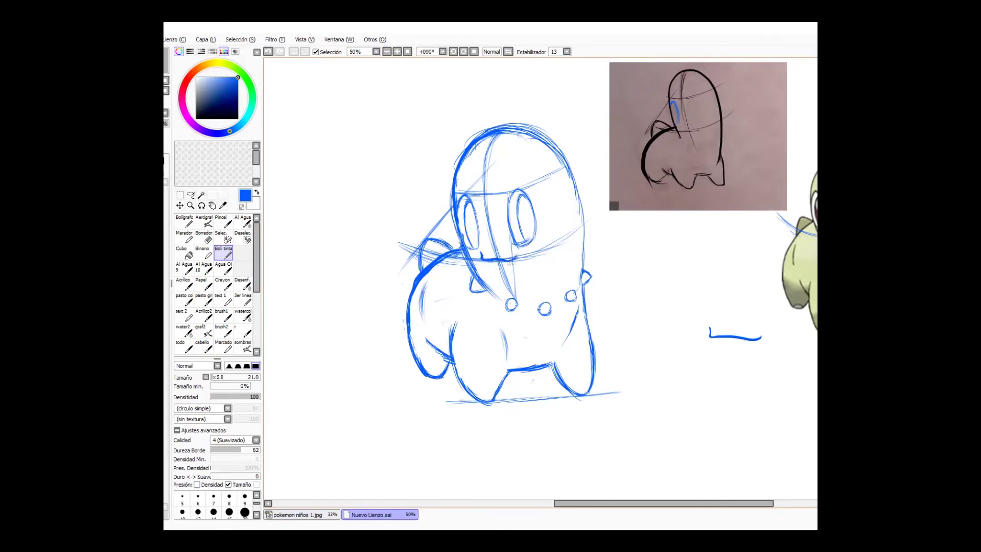
Remove the pasted drawing and the sample mouth stroke from the area beside the sketch
{"action": "key", "text": "e"}
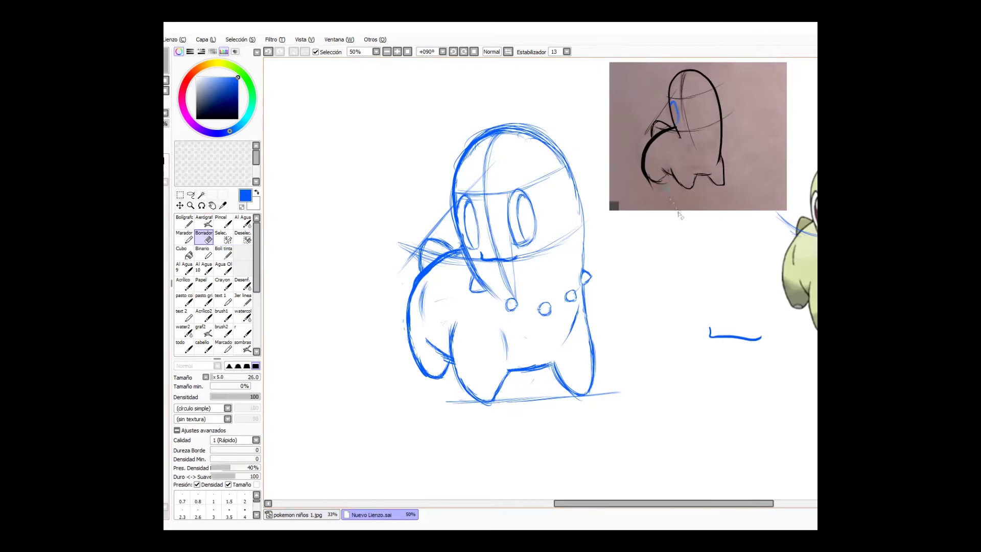
{"action": "mouse_move", "coordinate": [664, 180]}
{"action": "left_mouse_down"}
{"action": "mouse_move", "coordinate": [698, 68]}
{"action": "mouse_move", "coordinate": [692, 97]}
{"action": "mouse_move", "coordinate": [752, 179]}
{"action": "mouse_move", "coordinate": [761, 146]}
{"action": "mouse_move", "coordinate": [743, 106]}
{"action": "mouse_move", "coordinate": [753, 209]}
{"action": "mouse_move", "coordinate": [741, 332]}
{"action": "left_mouse_up"}
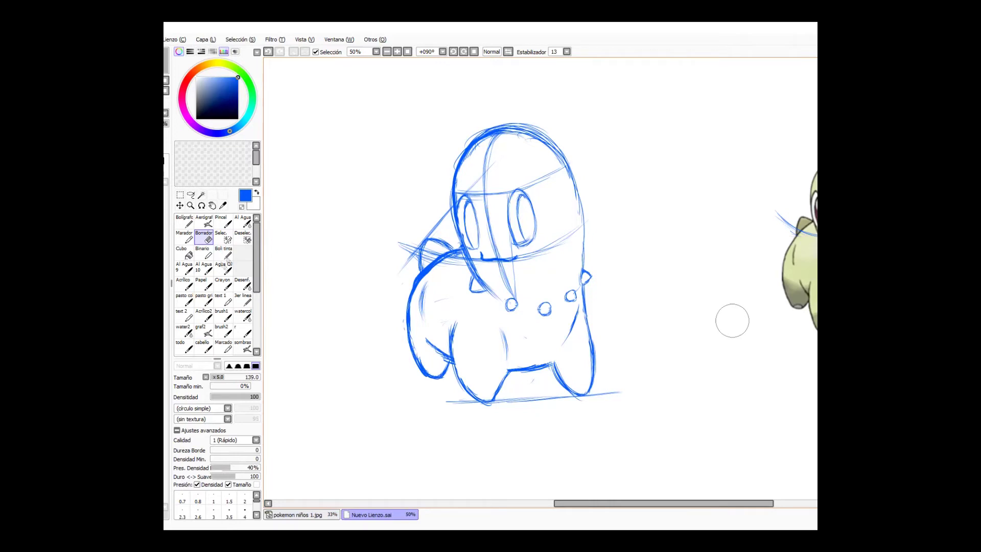
{"action": "left_click_drag", "start_coordinate": [693, 150], "coordinate": [641, 221]}
Set the eraser size to 51 and erase the construction guides across and around the face
{"action": "left_click", "coordinate": [216, 377]}
{"action": "left_click_drag", "start_coordinate": [377, 309], "coordinate": [397, 275]}
{"action": "mouse_move", "coordinate": [350, 316]}
{"action": "left_mouse_down"}
{"action": "mouse_move", "coordinate": [360, 336]}
{"action": "mouse_move", "coordinate": [384, 327]}
{"action": "mouse_move", "coordinate": [442, 338]}
{"action": "mouse_move", "coordinate": [468, 358]}
{"action": "mouse_move", "coordinate": [484, 333]}
{"action": "mouse_move", "coordinate": [459, 318]}
{"action": "mouse_move", "coordinate": [471, 315]}
{"action": "mouse_move", "coordinate": [457, 325]}
{"action": "mouse_move", "coordinate": [424, 258]}
{"action": "mouse_move", "coordinate": [437, 225]}
{"action": "mouse_move", "coordinate": [475, 255]}
{"action": "mouse_move", "coordinate": [511, 235]}
{"action": "left_mouse_up"}
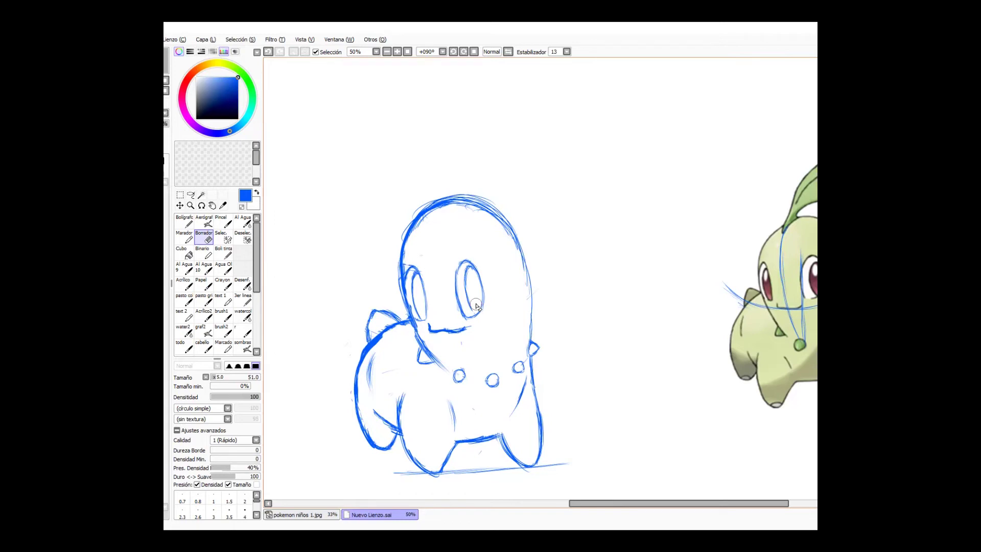
Draw a long slanted guide from the sketch's front foot up beyond the head to locate the leaf tip
{"action": "key", "text": "n"}
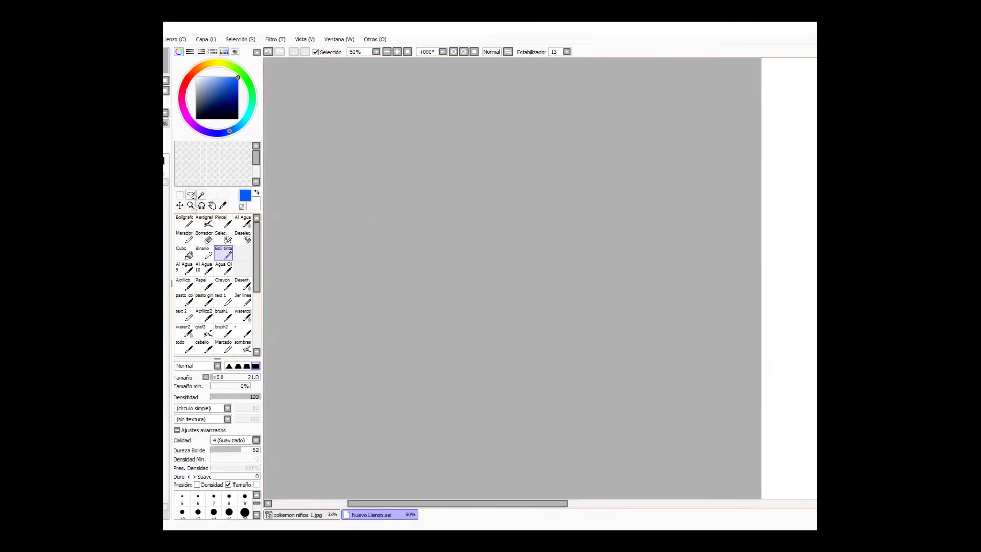
{"action": "scroll", "coordinate": [384, 286], "scroll_direction": "down", "scroll_amount": 3}
{"action": "scroll", "coordinate": [608, 288], "scroll_direction": "up", "scroll_amount": 2}
{"action": "mouse_move", "coordinate": [530, 357]}
{"action": "left_mouse_down"}
{"action": "mouse_move", "coordinate": [498, 428]}
{"action": "mouse_move", "coordinate": [633, 126]}
{"action": "left_mouse_up"}
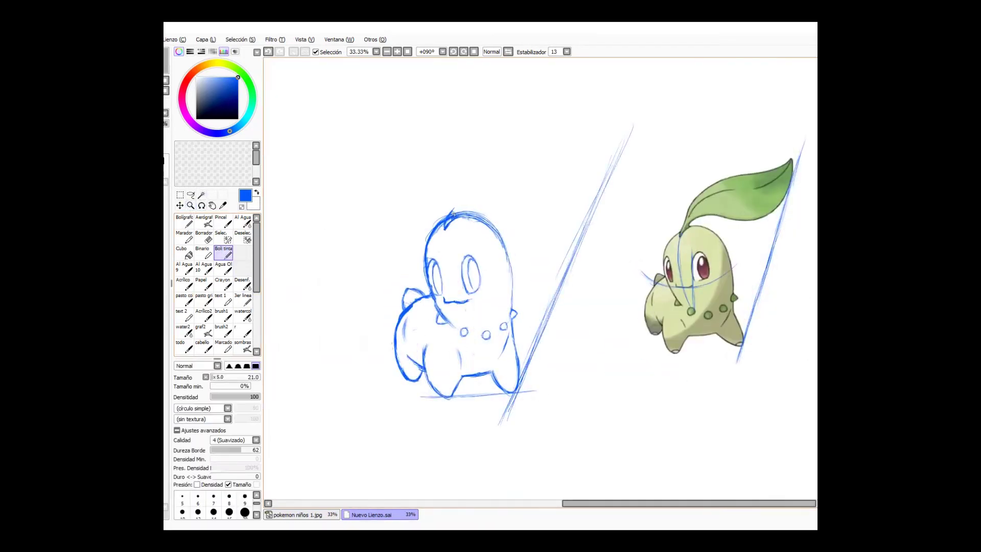
Sketch the leaf's upper edge as a curve from the top of the head to the slanted guide
{"action": "mouse_move", "coordinate": [454, 208]}
{"action": "left_mouse_down"}
{"action": "mouse_move", "coordinate": [479, 171]}
{"action": "mouse_move", "coordinate": [531, 149]}
{"action": "mouse_move", "coordinate": [561, 157]}
{"action": "mouse_move", "coordinate": [622, 142]}
{"action": "left_mouse_up"}
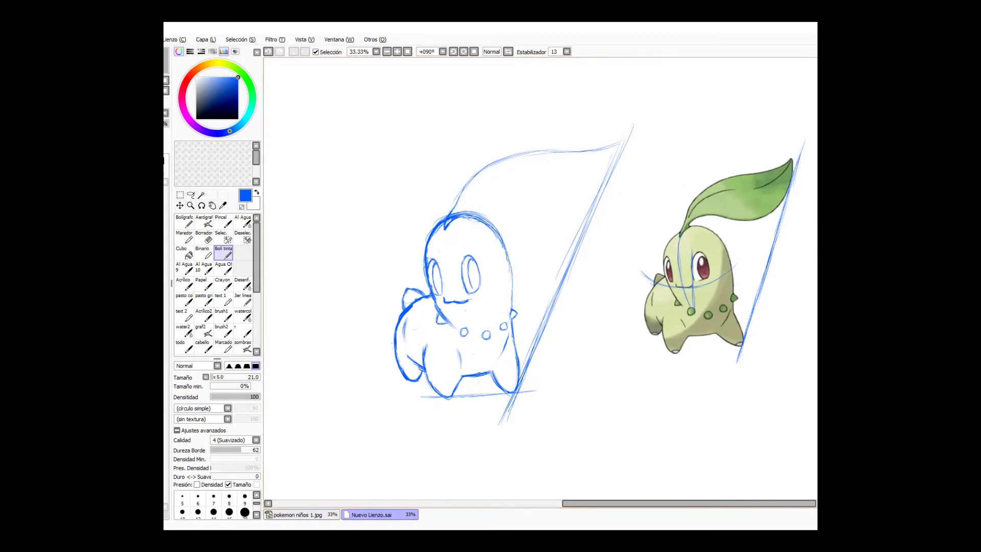
{"action": "key", "text": "ctrl+space"}
{"action": "left_click", "coordinate": [581, 307], "text": "ctrl"}
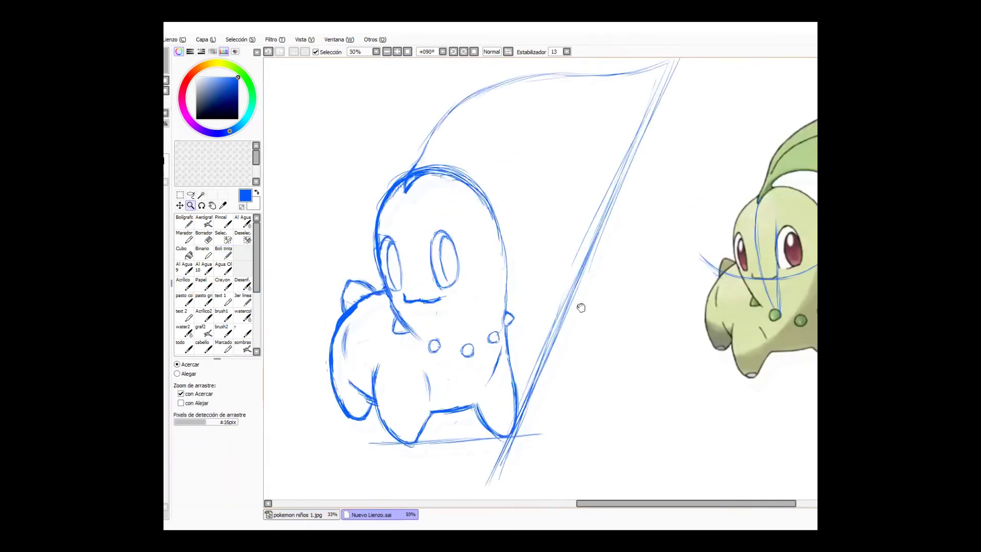
Sketch the leaf's lower edge as a curve from the top of the head to the leaf tip
{"action": "left_click_drag", "start_coordinate": [580, 306], "coordinate": [607, 333]}
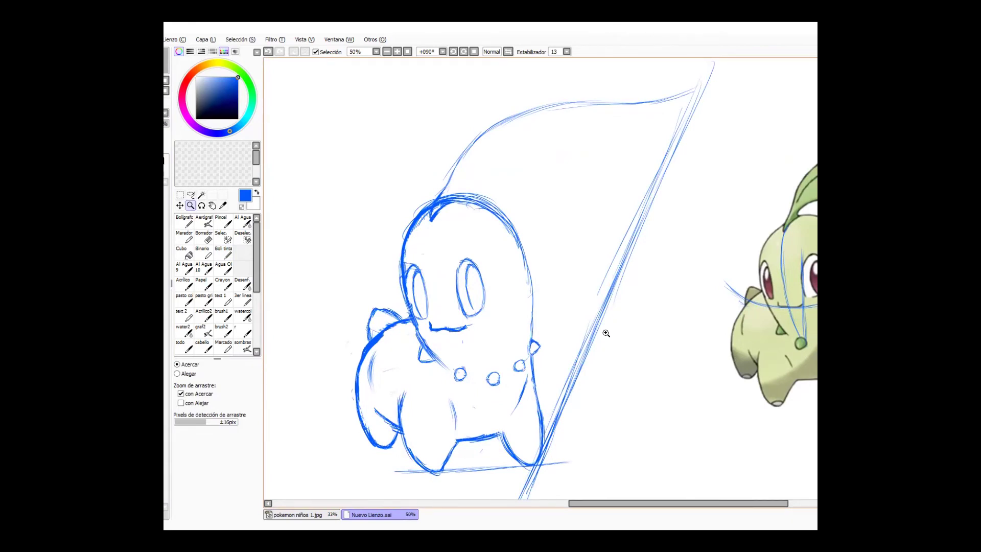
{"action": "key", "text": "n"}
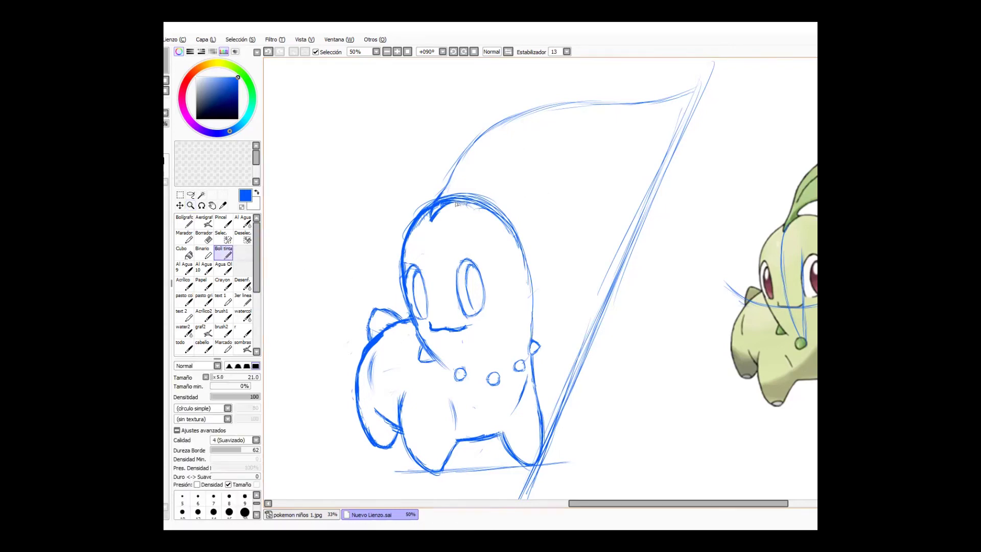
{"action": "mouse_move", "coordinate": [467, 171]}
{"action": "left_mouse_down"}
{"action": "mouse_move", "coordinate": [494, 172]}
{"action": "mouse_move", "coordinate": [475, 173]}
{"action": "mouse_move", "coordinate": [506, 169]}
{"action": "mouse_move", "coordinate": [474, 172]}
{"action": "mouse_move", "coordinate": [551, 181]}
{"action": "mouse_move", "coordinate": [581, 158]}
{"action": "mouse_move", "coordinate": [539, 177]}
{"action": "mouse_move", "coordinate": [604, 173]}
{"action": "mouse_move", "coordinate": [642, 155]}
{"action": "mouse_move", "coordinate": [691, 93]}
{"action": "left_mouse_up"}
{"action": "mouse_move", "coordinate": [577, 331]}
{"action": "left_mouse_down"}
{"action": "mouse_move", "coordinate": [714, 78]}
{"action": "mouse_move", "coordinate": [625, 318]}
{"action": "mouse_move", "coordinate": [672, 167]}
{"action": "left_mouse_up"}
{"action": "key", "text": "ctrl+z"}
{"action": "key", "text": "ctrl+z"}
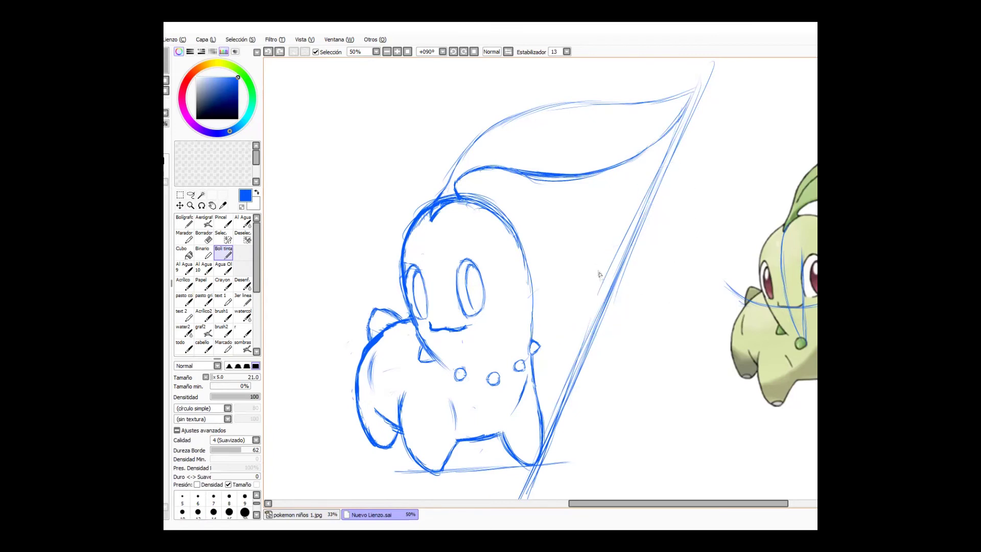
Erase the head outline crossing the leaf's base and sketch a nail on each of the three feet
{"action": "key", "text": "e"}
{"action": "left_click_drag", "start_coordinate": [448, 197], "coordinate": [439, 208]}
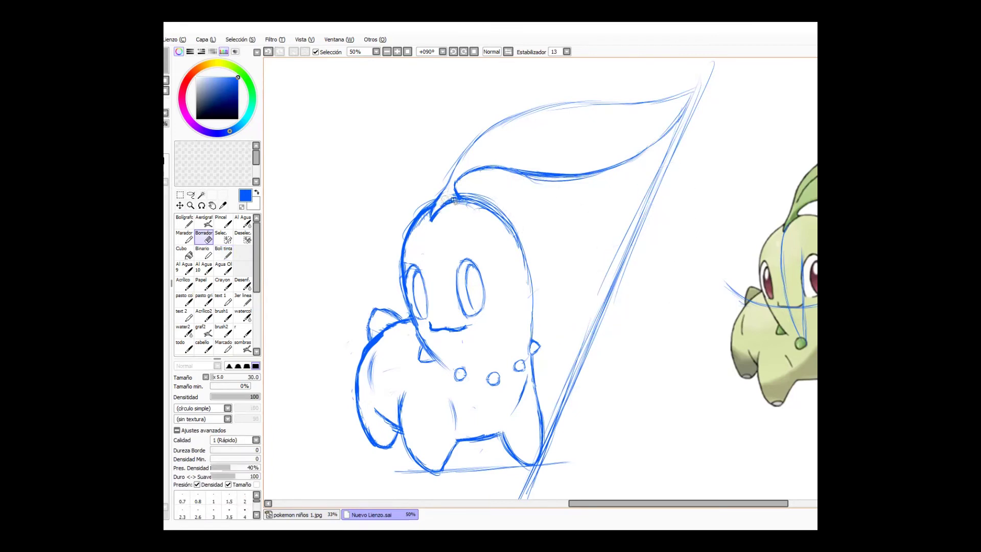
{"action": "left_click", "coordinate": [223, 253]}
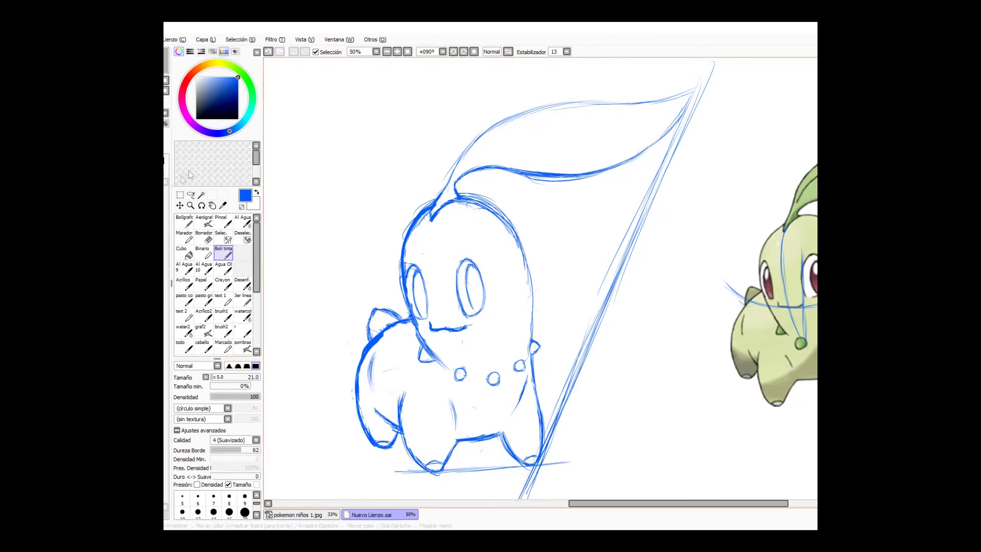
Erase the long slanted guide and the ground line between the feet with the eraser at size 51
{"action": "left_click", "coordinate": [203, 237]}
{"action": "mouse_move", "coordinate": [449, 472]}
{"action": "left_mouse_down"}
{"action": "mouse_move", "coordinate": [499, 468]}
{"action": "mouse_move", "coordinate": [522, 490]}
{"action": "mouse_move", "coordinate": [551, 436]}
{"action": "mouse_move", "coordinate": [570, 356]}
{"action": "mouse_move", "coordinate": [703, 85]}
{"action": "left_mouse_up"}
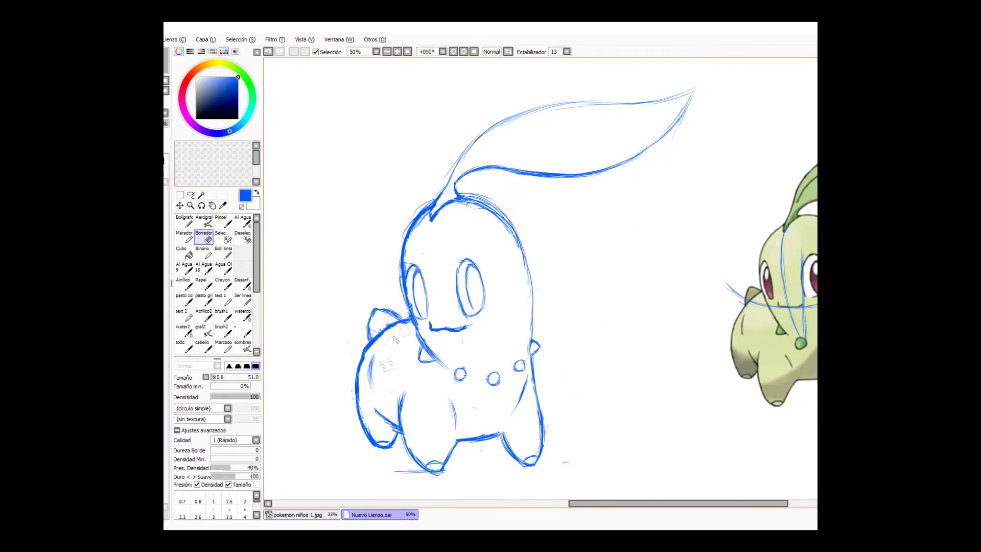
Sketch the leaf's central vein in two parts and reinforce the outline down the back of the head
{"action": "key", "text": "b"}
{"action": "mouse_move", "coordinate": [462, 168]}
{"action": "left_mouse_down"}
{"action": "mouse_move", "coordinate": [496, 145]}
{"action": "mouse_move", "coordinate": [616, 131]}
{"action": "mouse_move", "coordinate": [690, 94]}
{"action": "left_mouse_up"}
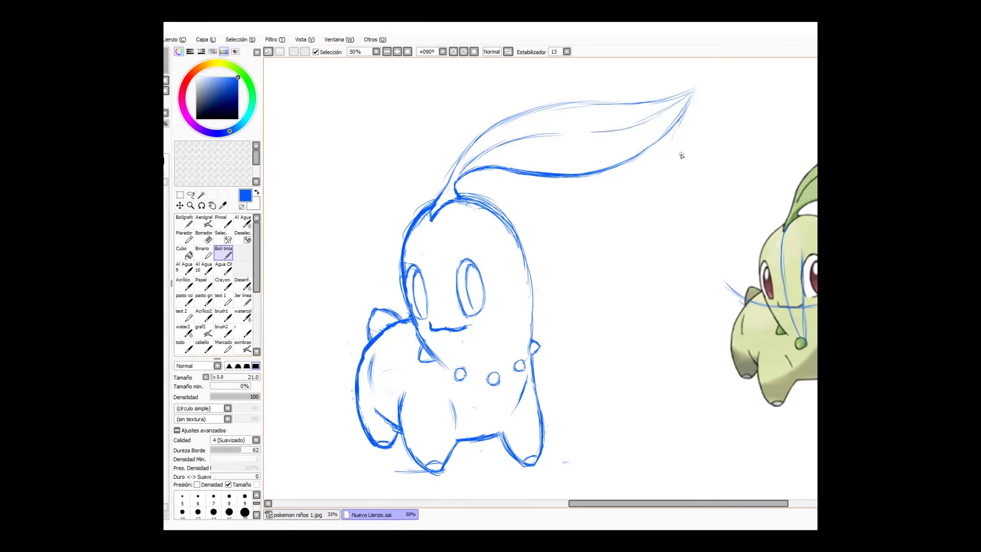
{"action": "mouse_move", "coordinate": [469, 202]}
{"action": "left_mouse_down"}
{"action": "mouse_move", "coordinate": [520, 257]}
{"action": "mouse_move", "coordinate": [511, 242]}
{"action": "mouse_move", "coordinate": [523, 288]}
{"action": "mouse_move", "coordinate": [534, 381]}
{"action": "left_mouse_up"}
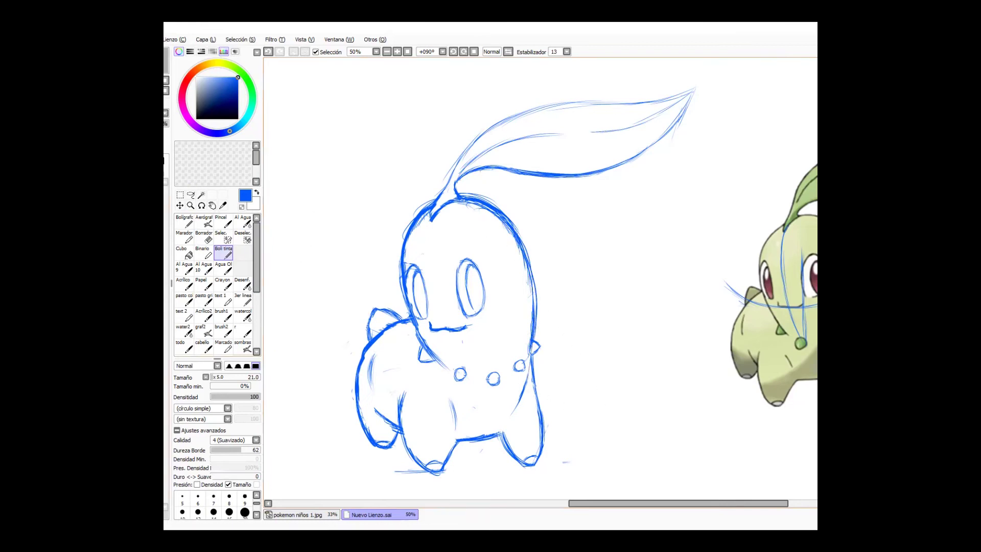
Fade the blue sketch and set up the linework Curve tool in black at size 5
{"action": "left_click_drag", "start_coordinate": [164, 127], "coordinate": [147, 126]}
{"action": "left_click_drag", "start_coordinate": [312, 249], "coordinate": [353, 241]}
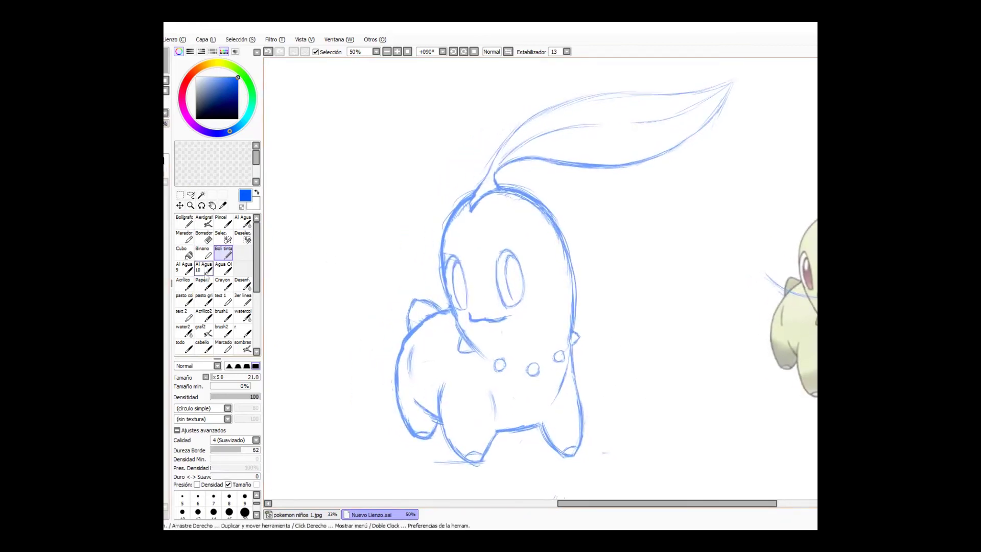
{"action": "left_click", "coordinate": [184, 252]}
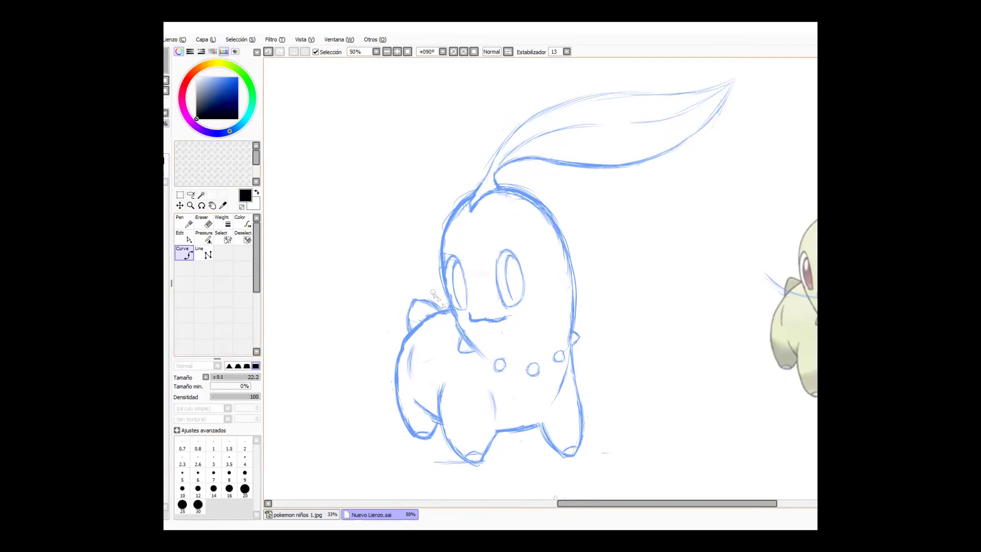
{"action": "left_click", "coordinate": [183, 474]}
{"action": "left_click", "coordinate": [473, 349]}
{"action": "left_click", "coordinate": [452, 320]}
{"action": "key", "text": "ctrl+z"}
{"action": "key", "text": "ctrl+z"}
Ink the front outline of the face in black from the chin up to the leaf's base
{"action": "left_click", "coordinate": [472, 348]}
{"action": "left_click", "coordinate": [457, 324]}
{"action": "left_click", "coordinate": [444, 287]}
{"action": "left_click", "coordinate": [441, 258]}
{"action": "left_click", "coordinate": [446, 224]}
Ink the outlines of the back, legs, belly, tail and the other side of the head with black curves
{"action": "left_click", "coordinate": [450, 311]}
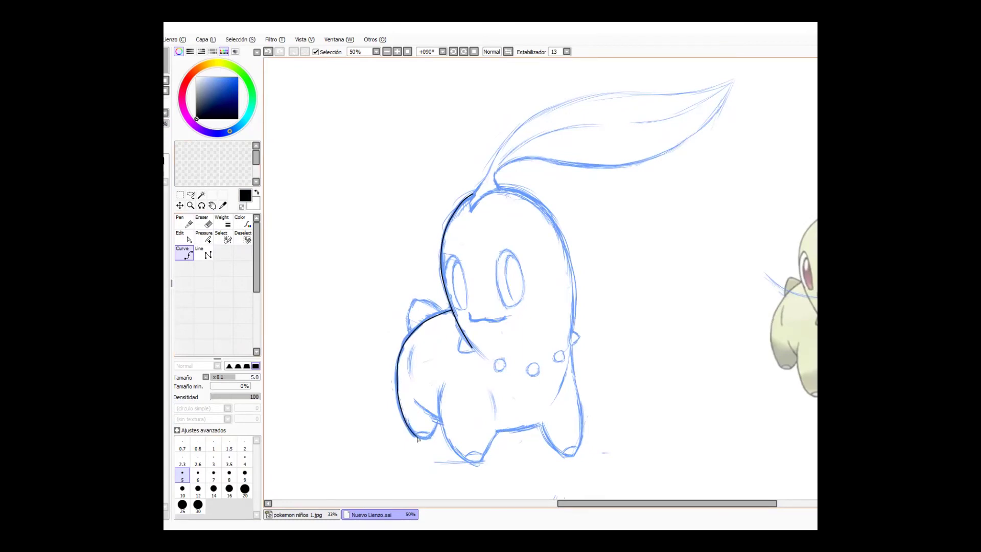
{"action": "left_click", "coordinate": [443, 387]}
{"action": "left_click", "coordinate": [441, 406]}
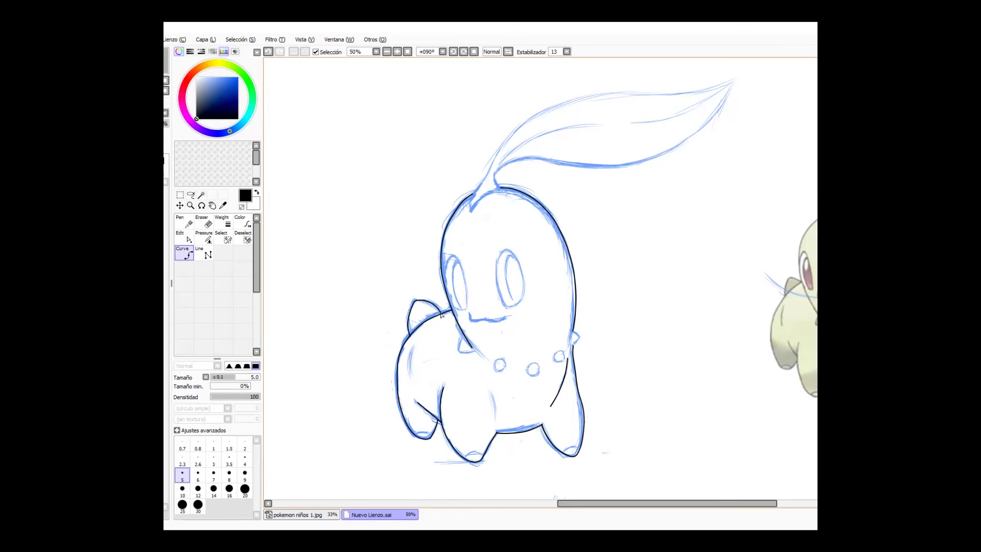
Ink the wavy mouth and the row of round buds around the neck
{"action": "key", "text": "ctrl+z"}
{"action": "left_click", "coordinate": [472, 320]}
{"action": "left_click", "coordinate": [486, 320]}
{"action": "key", "text": "ctrl+z"}
{"action": "left_click", "coordinate": [505, 365]}
{"action": "key", "text": "ctrl+z"}
{"action": "left_click", "coordinate": [506, 366]}
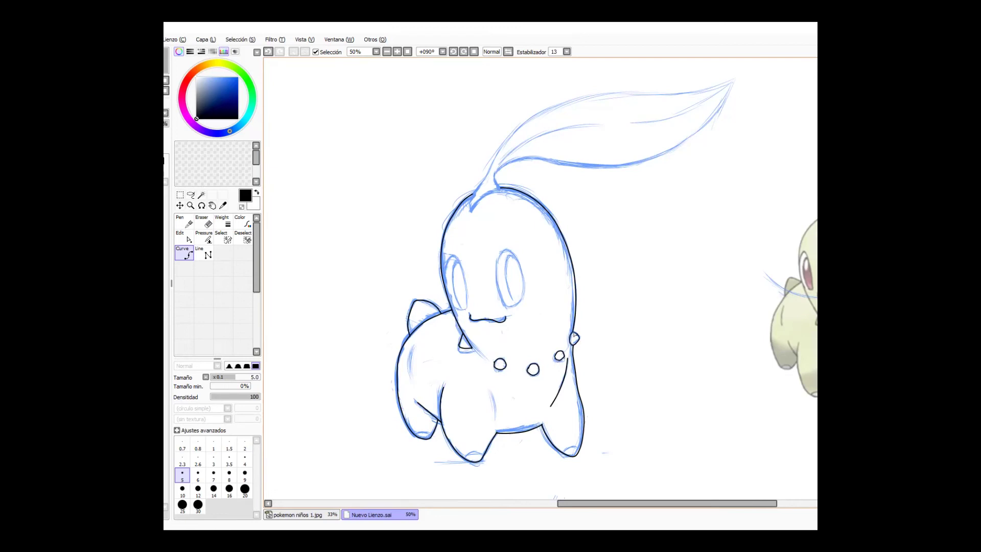
Ink the short crease lines on the flank and the inner front leg
{"action": "left_click", "coordinate": [491, 390]}
{"action": "left_click", "coordinate": [496, 429]}
{"action": "key", "text": "ctrl+z"}
{"action": "key", "text": "ctrl+z"}
{"action": "left_click", "coordinate": [491, 390]}
{"action": "left_click", "coordinate": [496, 413]}
{"action": "key", "text": "ctrl+z"}
{"action": "left_click", "coordinate": [495, 402]}
{"action": "double_click", "coordinate": [496, 416]}
Ink the outlines of both eyes and of the leaf with black curves at 100% zoom
{"action": "left_click", "coordinate": [190, 206]}
{"action": "double_click", "coordinate": [460, 342]}
{"action": "left_click", "coordinate": [184, 253]}
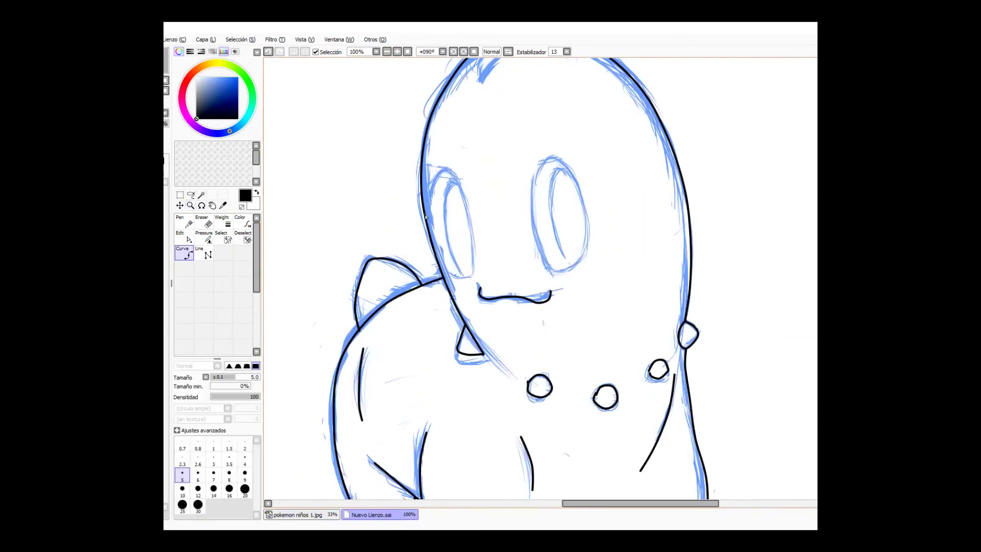
{"action": "key", "text": "ctrl+z"}
{"action": "left_click_drag", "start_coordinate": [430, 220], "coordinate": [510, 245]}
{"action": "left_click", "coordinate": [504, 232]}
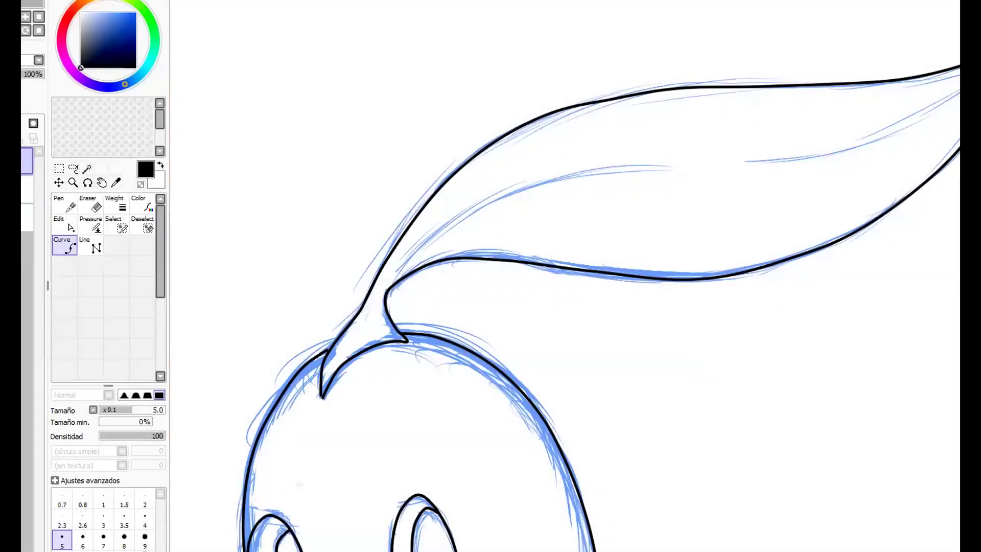
Ink the leaf's central vein as two separate curves and taper their ends with the Pressure tool
{"action": "left_click", "coordinate": [435, 275]}
{"action": "double_click", "coordinate": [676, 169]}
{"action": "left_click", "coordinate": [751, 160]}
{"action": "left_click", "coordinate": [832, 151]}
{"action": "left_click", "coordinate": [907, 124]}
{"action": "double_click", "coordinate": [959, 93]}
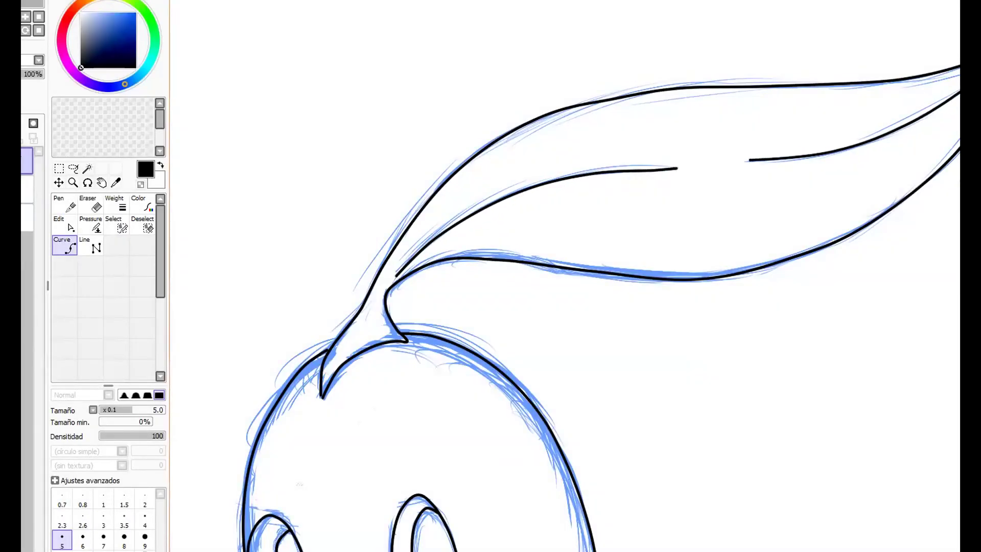
{"action": "left_click", "coordinate": [91, 224]}
{"action": "left_click_drag", "start_coordinate": [751, 160], "coordinate": [715, 162]}
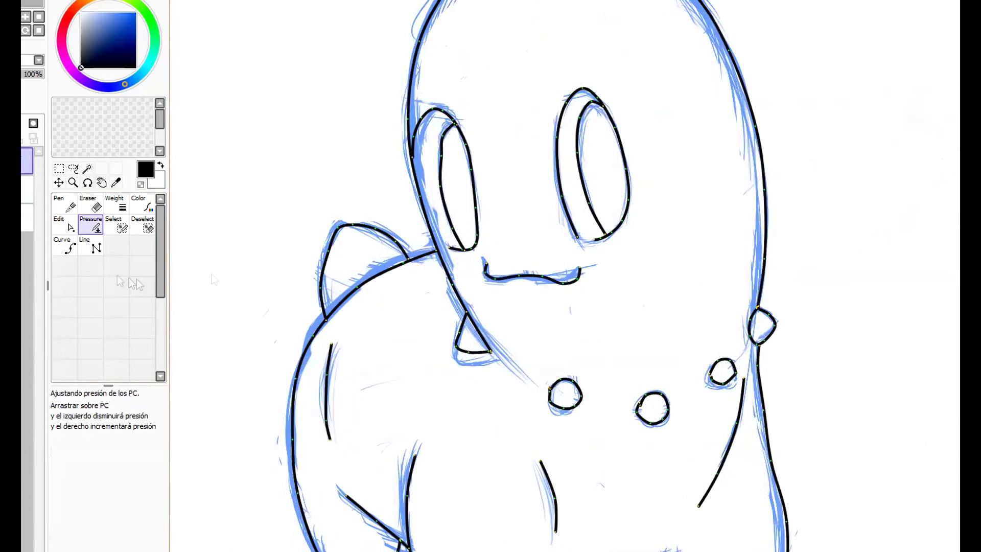
Erase the blue sketch under the linework with the eraser at size 125
{"action": "left_click", "coordinate": [28, 190]}
{"action": "key", "text": "e"}
{"action": "mouse_move", "coordinate": [439, 271]}
{"action": "left_mouse_down"}
{"action": "mouse_move", "coordinate": [578, 264]}
{"action": "mouse_move", "coordinate": [455, 225]}
{"action": "mouse_move", "coordinate": [593, 309]}
{"action": "mouse_move", "coordinate": [620, 172]}
{"action": "left_mouse_up"}
{"action": "mouse_move", "coordinate": [450, 368]}
{"action": "left_mouse_down"}
{"action": "mouse_move", "coordinate": [624, 383]}
{"action": "mouse_move", "coordinate": [768, 302]}
{"action": "mouse_move", "coordinate": [832, 208]}
{"action": "left_mouse_up"}
{"action": "left_click_drag", "start_coordinate": [804, 166], "coordinate": [716, 405]}
{"action": "mouse_move", "coordinate": [716, 307]}
{"action": "left_mouse_down"}
{"action": "mouse_move", "coordinate": [703, 215]}
{"action": "mouse_move", "coordinate": [668, 118]}
{"action": "left_mouse_up"}
{"action": "left_click_drag", "start_coordinate": [638, 31], "coordinate": [634, 332]}
{"action": "mouse_move", "coordinate": [552, 230]}
{"action": "left_mouse_down"}
{"action": "mouse_move", "coordinate": [816, 129]}
{"action": "mouse_move", "coordinate": [935, 145]}
{"action": "left_mouse_up"}
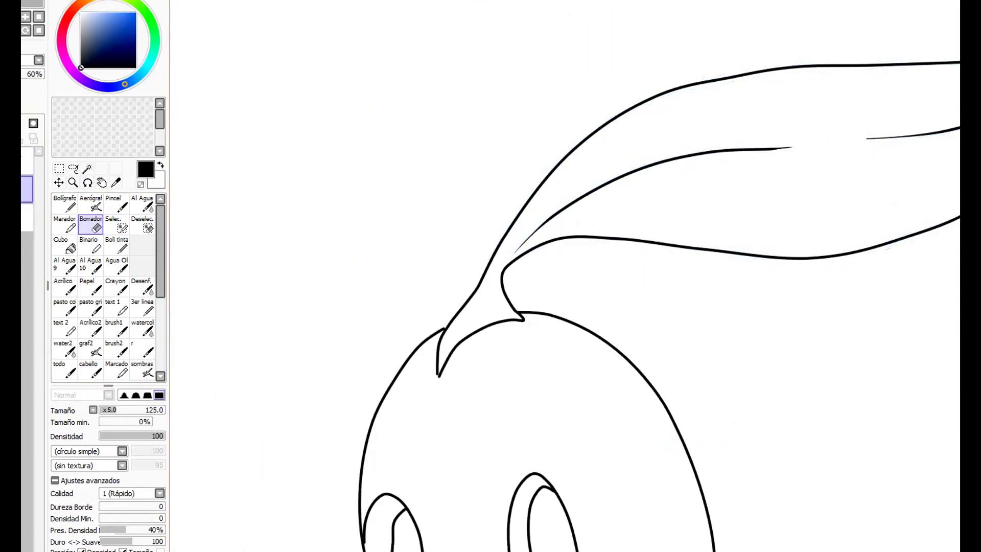
{"action": "left_click_drag", "start_coordinate": [482, 331], "coordinate": [484, 155]}
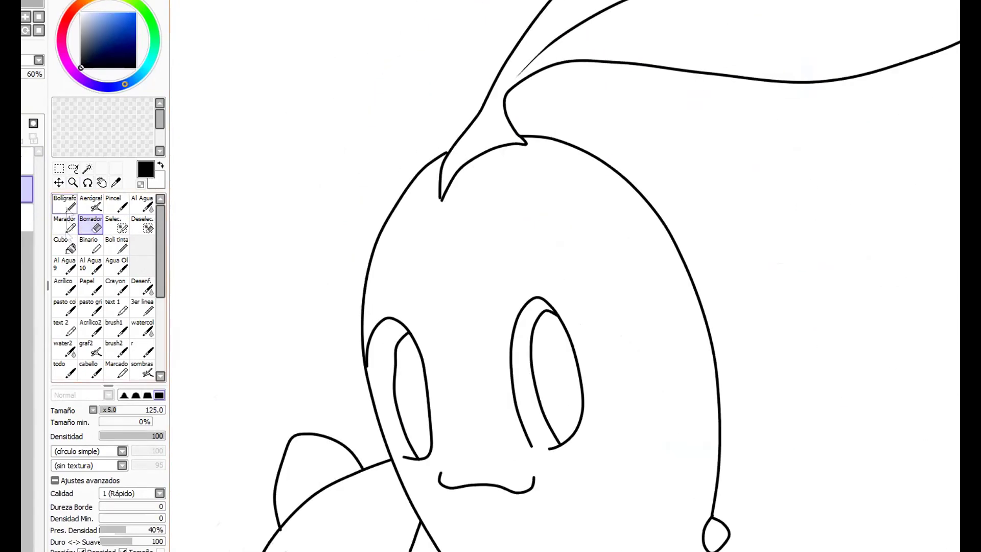
Adjust the linework points of the smaller eye's inner curve and the larger eye's lower outline end
{"action": "left_click", "coordinate": [26, 161]}
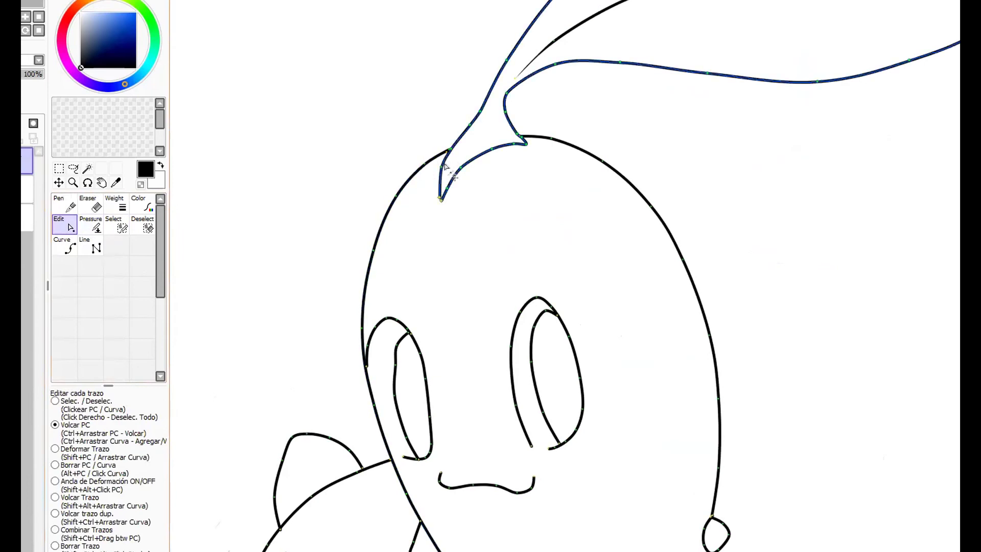
{"action": "left_click_drag", "start_coordinate": [495, 233], "coordinate": [563, 134]}
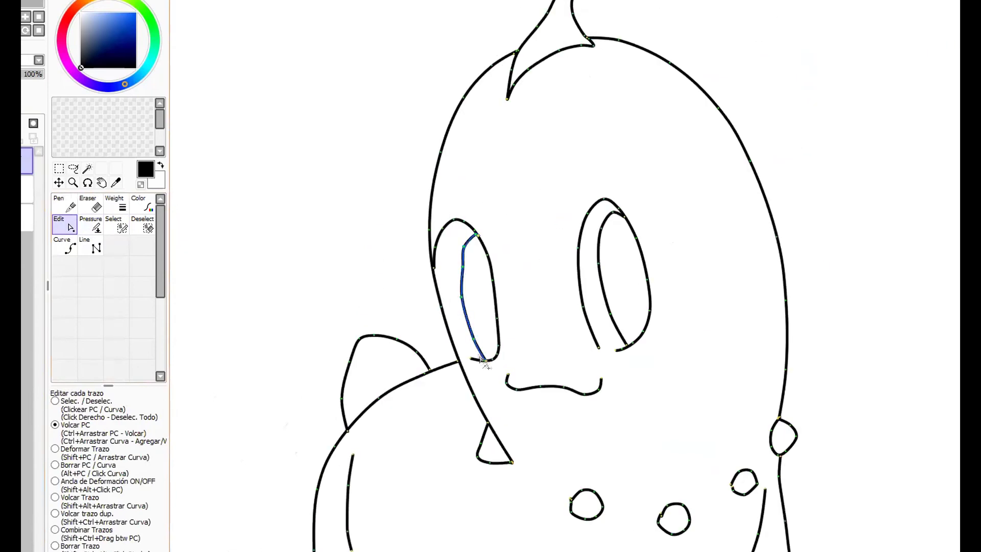
{"action": "left_click_drag", "start_coordinate": [462, 265], "coordinate": [460, 265]}
{"action": "left_click_drag", "start_coordinate": [599, 348], "coordinate": [601, 348]}
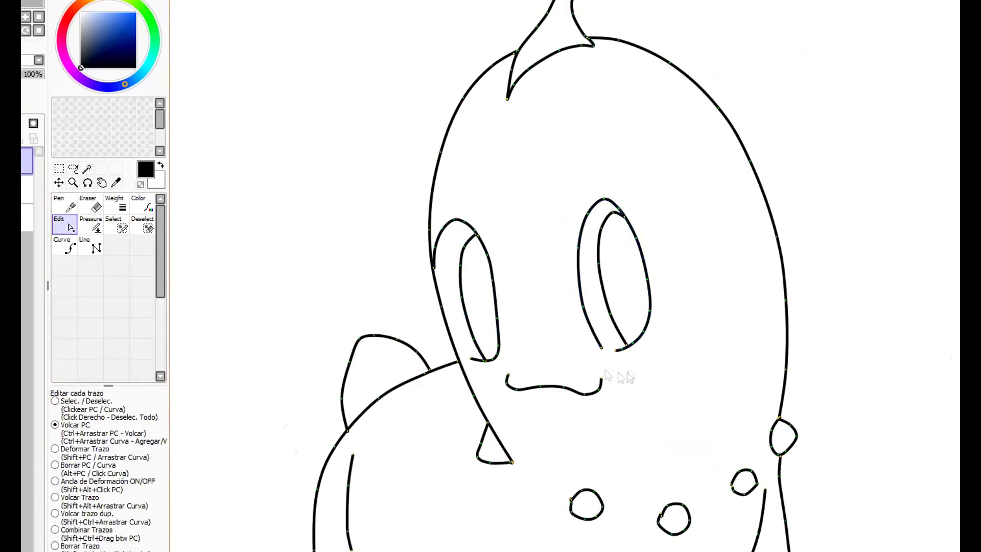
Bend the straight crease beside the hind leg into a curve by adjusting its points
{"action": "left_click_drag", "start_coordinate": [549, 453], "coordinate": [576, 384]}
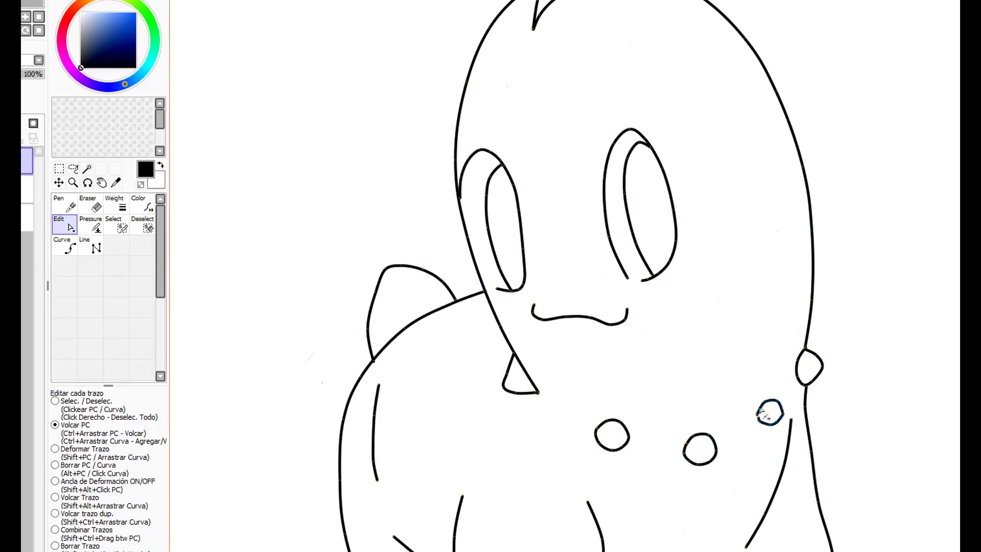
{"action": "left_click_drag", "start_coordinate": [795, 462], "coordinate": [790, 226]}
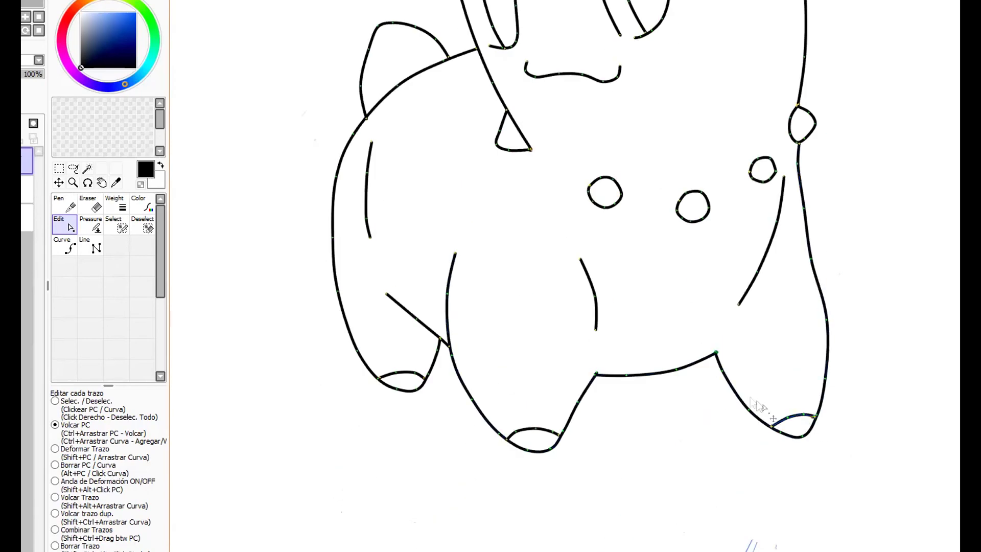
{"action": "left_click_drag", "start_coordinate": [417, 325], "coordinate": [459, 385]}
{"action": "left_click_drag", "start_coordinate": [429, 354], "coordinate": [434, 349]}
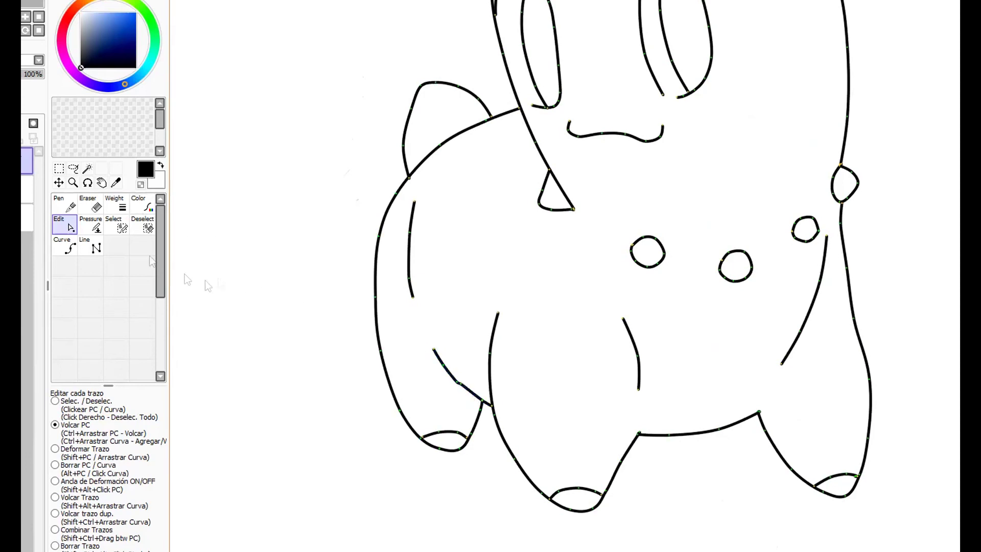
Taper the ends of the crease lines on the flank, legs and chest with the Pressure tool
{"action": "left_click", "coordinate": [90, 224]}
{"action": "left_click_drag", "start_coordinate": [413, 297], "coordinate": [332, 297]}
{"action": "left_click_drag", "start_coordinate": [415, 203], "coordinate": [332, 204]}
{"action": "left_click_drag", "start_coordinate": [499, 313], "coordinate": [417, 314]}
{"action": "left_click_drag", "start_coordinate": [623, 320], "coordinate": [539, 325]}
{"action": "mouse_move", "coordinate": [639, 389]}
{"action": "left_mouse_down"}
{"action": "mouse_move", "coordinate": [649, 390]}
{"action": "mouse_move", "coordinate": [560, 389]}
{"action": "left_mouse_up"}
{"action": "left_click_drag", "start_coordinate": [782, 364], "coordinate": [703, 364]}
{"action": "left_click_drag", "start_coordinate": [827, 236], "coordinate": [746, 236]}
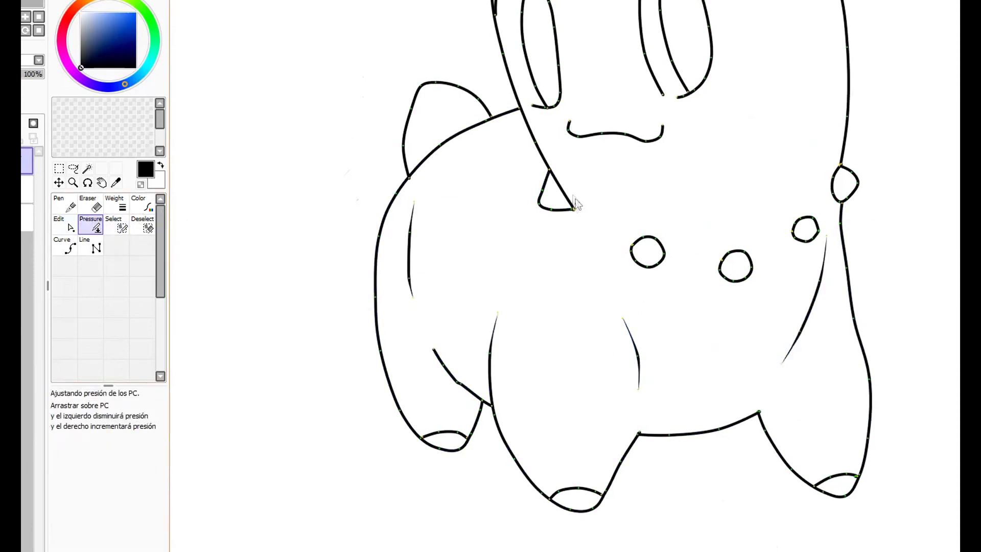
{"action": "left_click_drag", "start_coordinate": [434, 350], "coordinate": [353, 349]}
Reposition the reference picture beside the line drawing, clear of the leaf
{"action": "left_click_drag", "start_coordinate": [447, 216], "coordinate": [423, 381]}
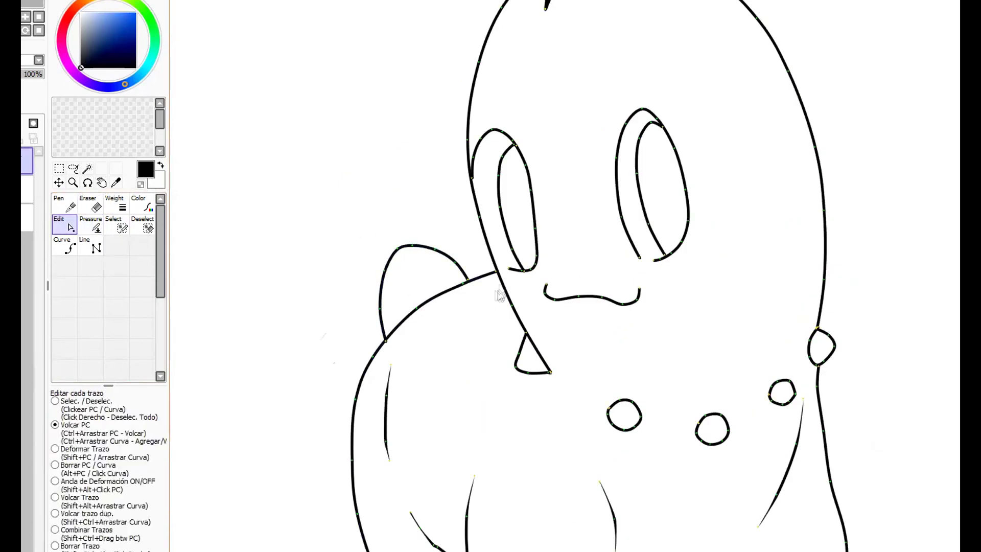
{"action": "left_click", "coordinate": [510, 224], "text": "ctrl+alt"}
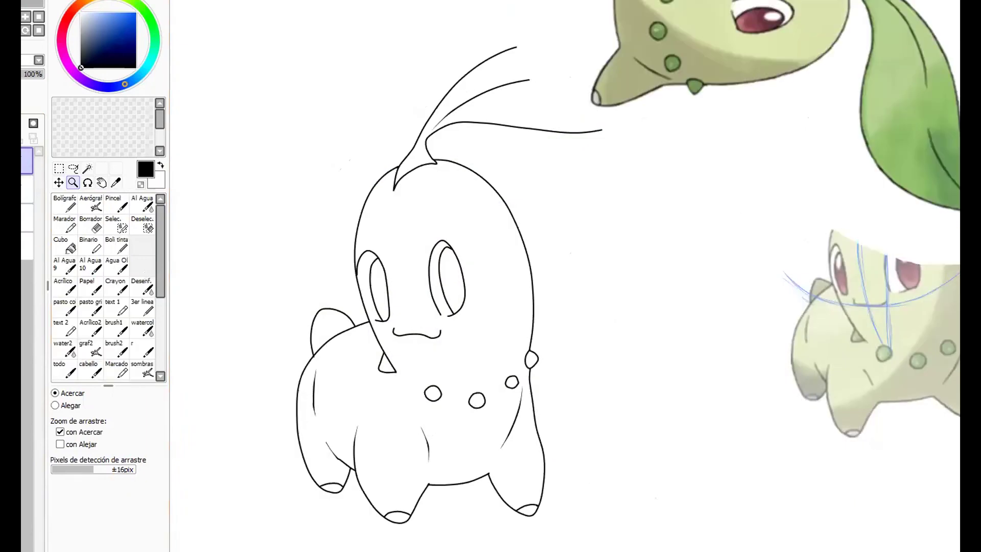
{"action": "key", "text": "ctrl+t"}
{"action": "key", "text": "Return"}
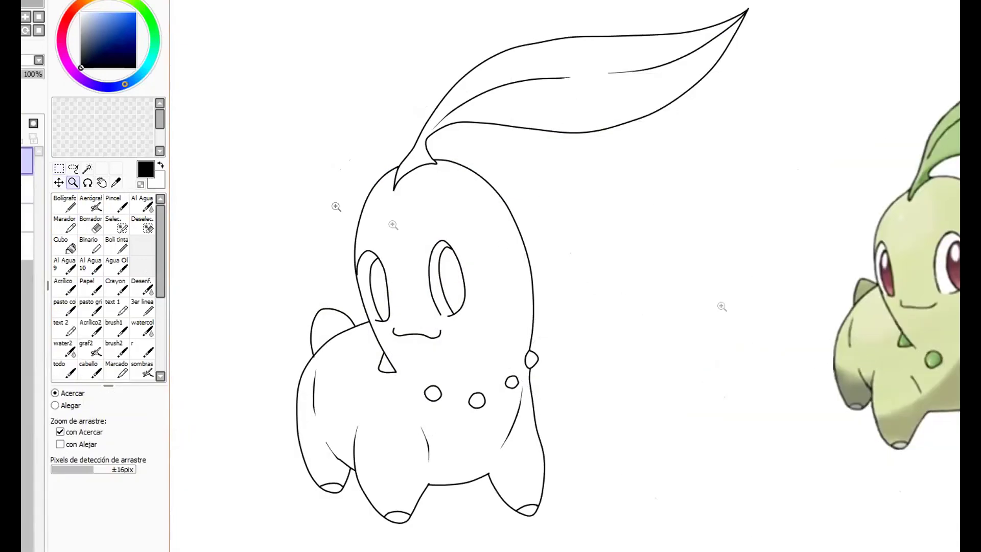
Select the head, body and tail and fill them on a new layer with the pale green sampled from the reference
{"action": "left_click", "coordinate": [27, 189]}
{"action": "left_click", "coordinate": [87, 168]}
{"action": "left_click", "coordinate": [435, 296]}
{"action": "left_click", "coordinate": [334, 333]}
{"action": "left_click", "coordinate": [26, 218]}
{"action": "left_click", "coordinate": [22, 123]}
{"action": "left_click", "coordinate": [65, 246]}
{"action": "right_click", "coordinate": [915, 255]}
{"action": "left_click", "coordinate": [440, 357]}
{"action": "key", "text": "ctrl+d"}
Select the leaf and fill it with bright green on its own layer
{"action": "left_click", "coordinate": [26, 190]}
{"action": "left_click", "coordinate": [87, 168]}
{"action": "left_click", "coordinate": [432, 129]}
{"action": "left_click", "coordinate": [26, 217]}
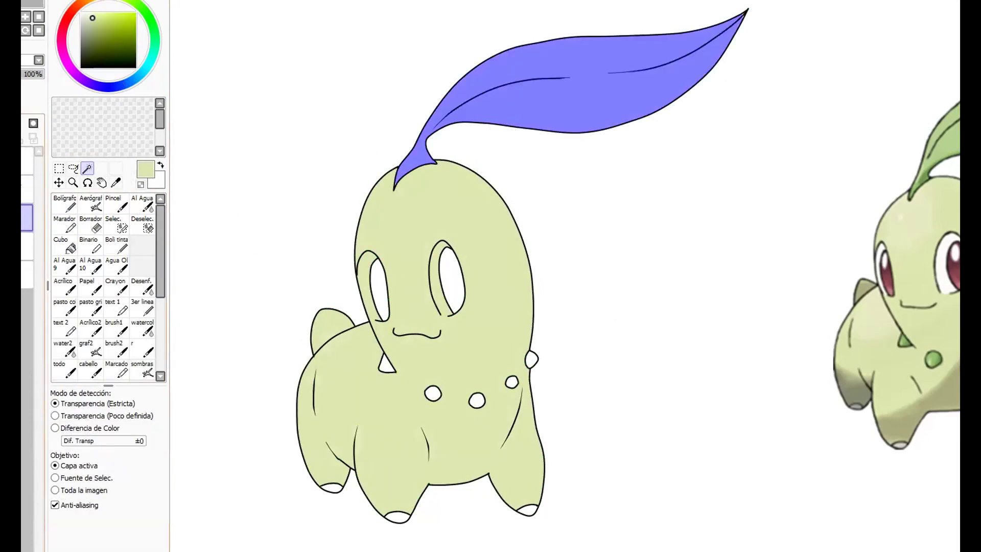
{"action": "left_click", "coordinate": [64, 245]}
{"action": "left_click", "coordinate": [141, 7]}
{"action": "left_click", "coordinate": [135, 13]}
{"action": "left_click", "coordinate": [528, 110]}
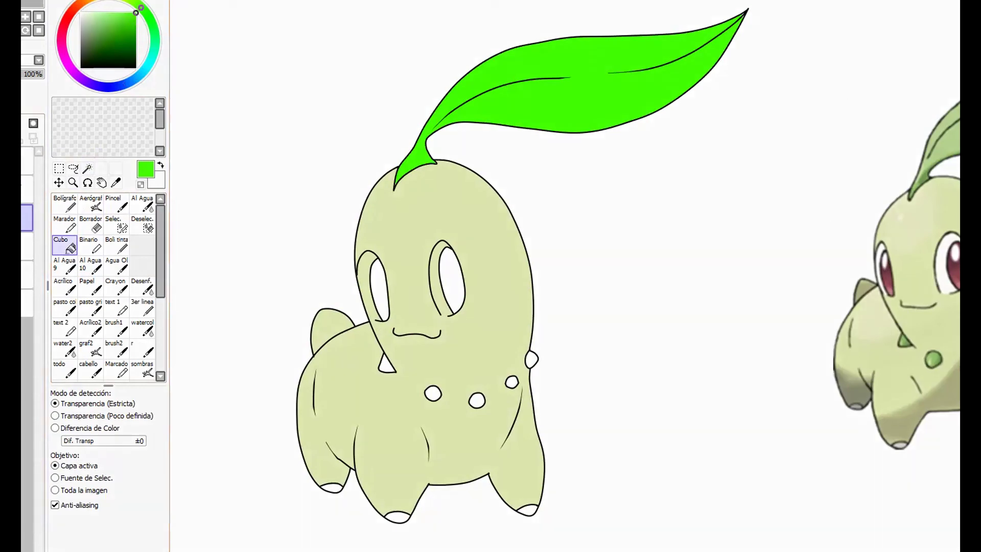
Select both irises and fill them with red on a separate layer
{"action": "left_click", "coordinate": [27, 189]}
{"action": "left_click", "coordinate": [87, 168]}
{"action": "left_click", "coordinate": [450, 294]}
{"action": "left_click", "coordinate": [380, 295]}
{"action": "left_click", "coordinate": [27, 217]}
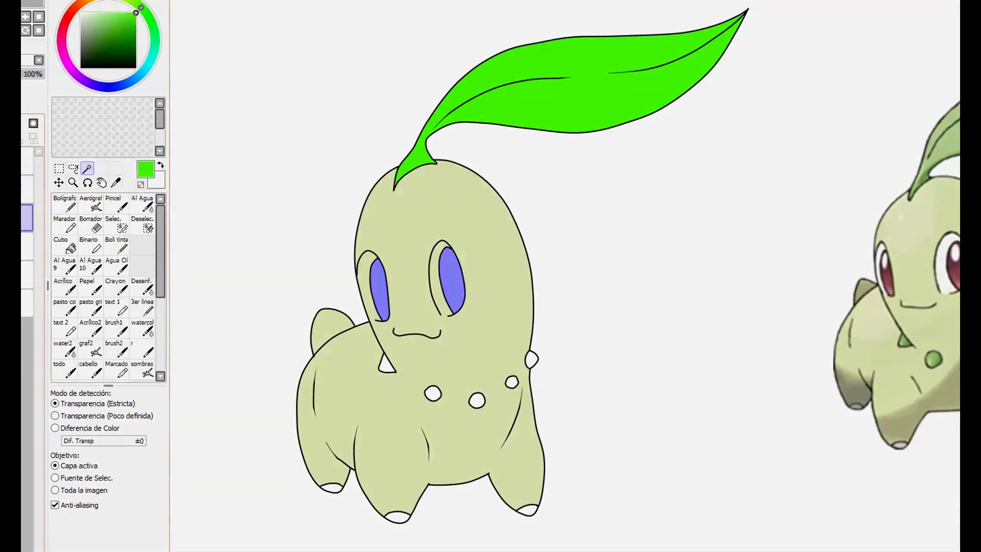
{"action": "left_click", "coordinate": [64, 245]}
{"action": "left_click_drag", "start_coordinate": [141, 7], "coordinate": [71, 11]}
{"action": "left_click", "coordinate": [449, 279]}
{"action": "left_click", "coordinate": [379, 289]}
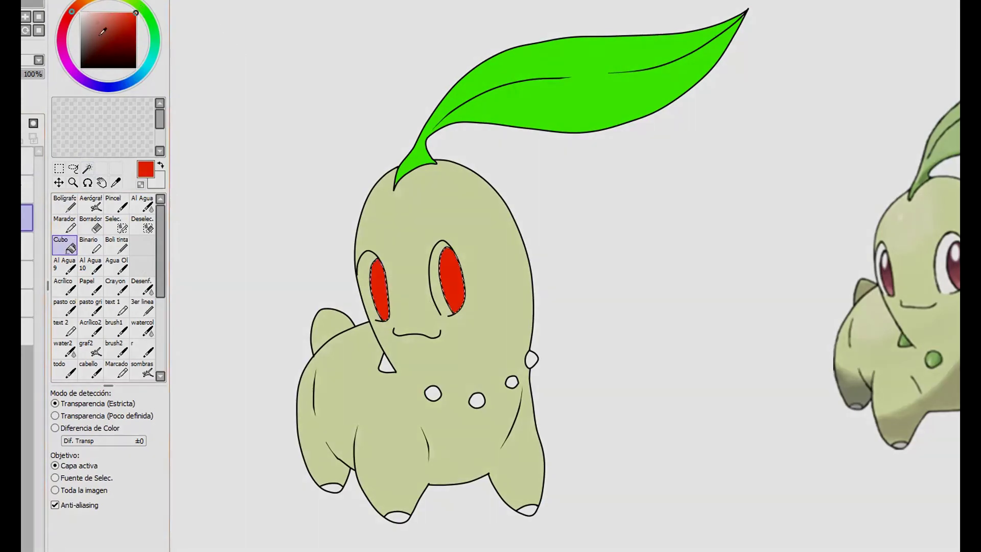
Paint the upper part of both irises black with the ink pen
{"action": "left_click", "coordinate": [117, 245]}
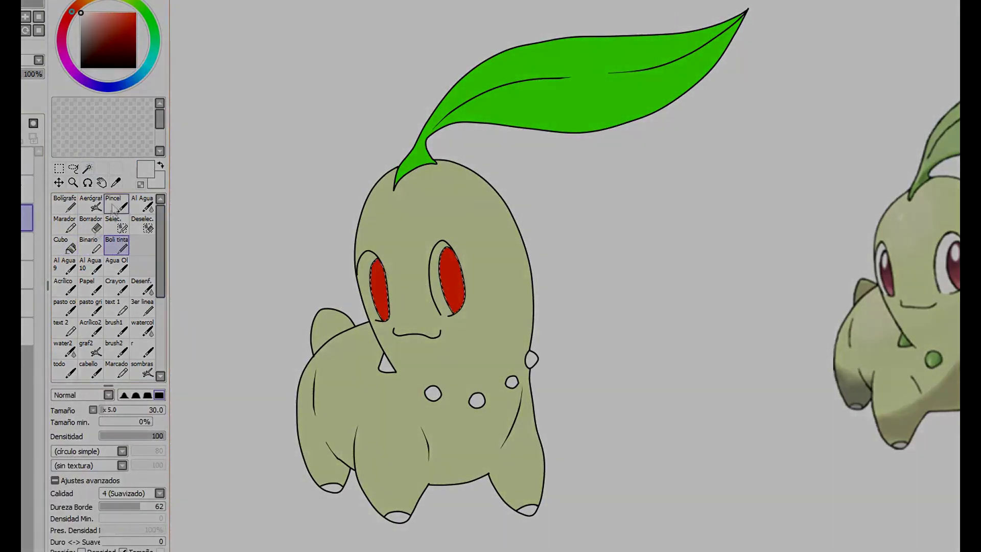
{"action": "left_click", "coordinate": [82, 68]}
{"action": "left_click_drag", "start_coordinate": [429, 291], "coordinate": [432, 308]}
{"action": "left_click_drag", "start_coordinate": [370, 261], "coordinate": [382, 290]}
{"action": "mouse_move", "coordinate": [443, 253]}
{"action": "left_mouse_down"}
{"action": "mouse_move", "coordinate": [456, 282]}
{"action": "mouse_move", "coordinate": [442, 283]}
{"action": "left_mouse_up"}
Blend the black into the red of both irises with the blur brush at size 35
{"action": "left_click", "coordinate": [142, 286]}
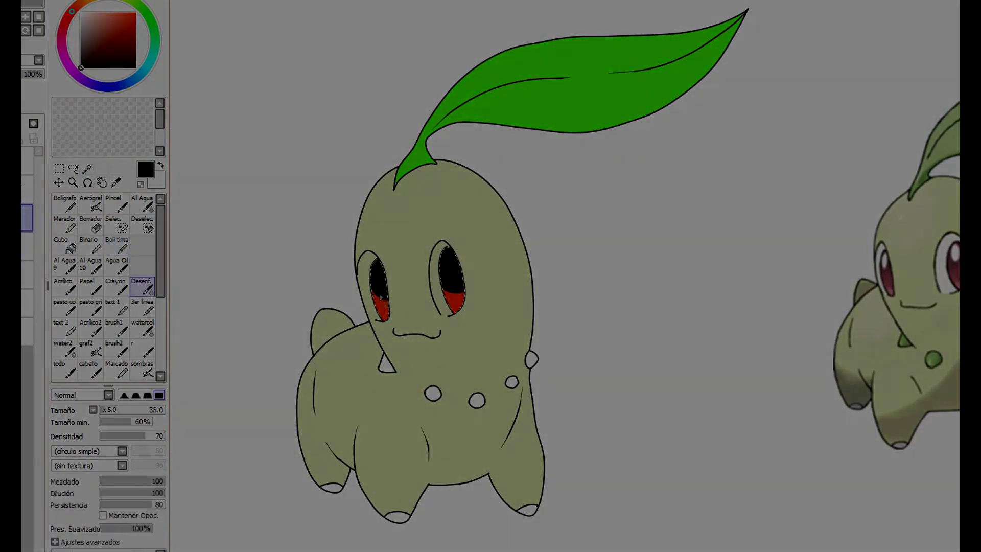
{"action": "left_click_drag", "start_coordinate": [375, 293], "coordinate": [386, 296]}
{"action": "mouse_move", "coordinate": [446, 293]}
{"action": "left_mouse_down"}
{"action": "mouse_move", "coordinate": [462, 294]}
{"action": "mouse_move", "coordinate": [417, 278]}
{"action": "left_mouse_up"}
Paint a small white highlight in the dark part of each eye
{"action": "left_click", "coordinate": [80, 13]}
{"action": "left_click", "coordinate": [116, 245]}
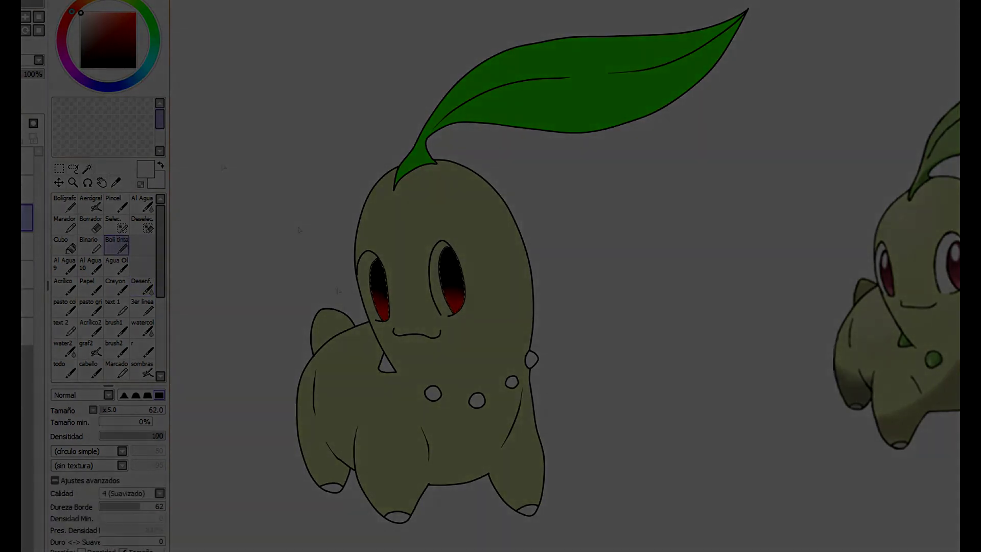
{"action": "left_click_drag", "start_coordinate": [377, 270], "coordinate": [379, 279]}
{"action": "key", "text": "ctrl+z"}
{"action": "left_click_drag", "start_coordinate": [446, 258], "coordinate": [447, 269]}
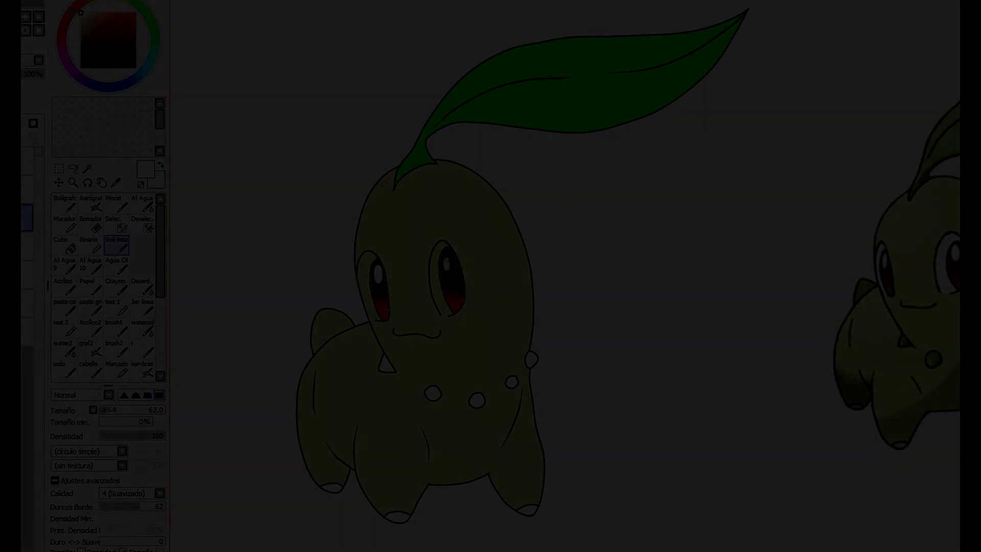